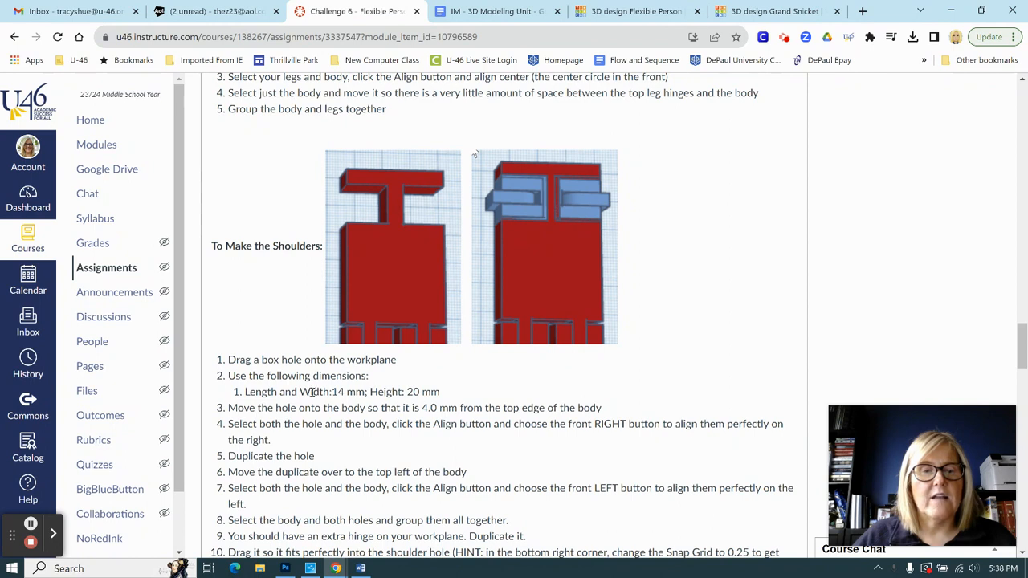
# Step: Switch to the Grand Snicket design in Tinkercad and delete the spare blue hinge at the back of the workplane
pyautogui.click(770, 11)
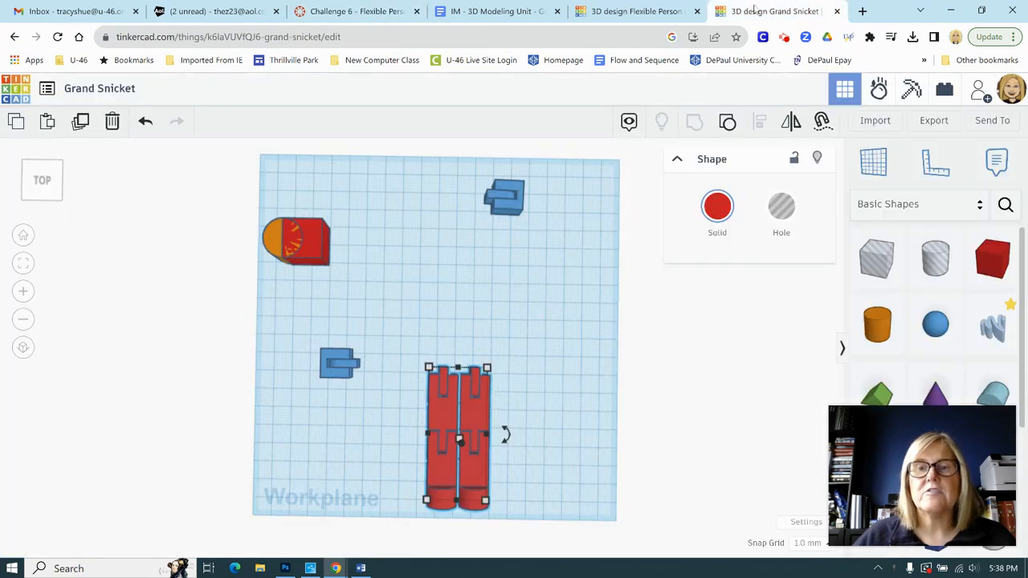
pyautogui.click(578, 412)
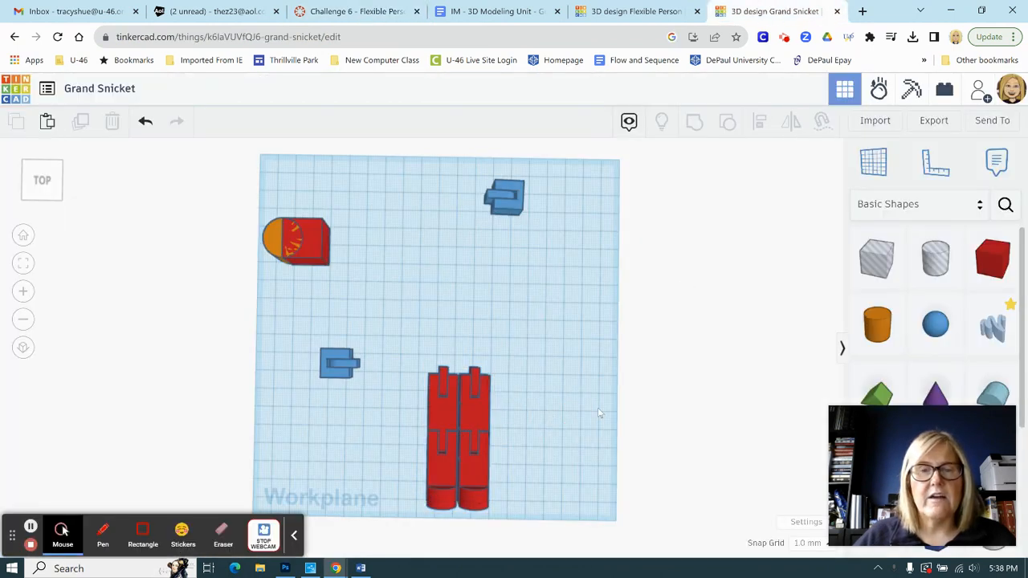
pyautogui.scroll(1, 598, 414)
pyautogui.scroll(1, 598, 411)
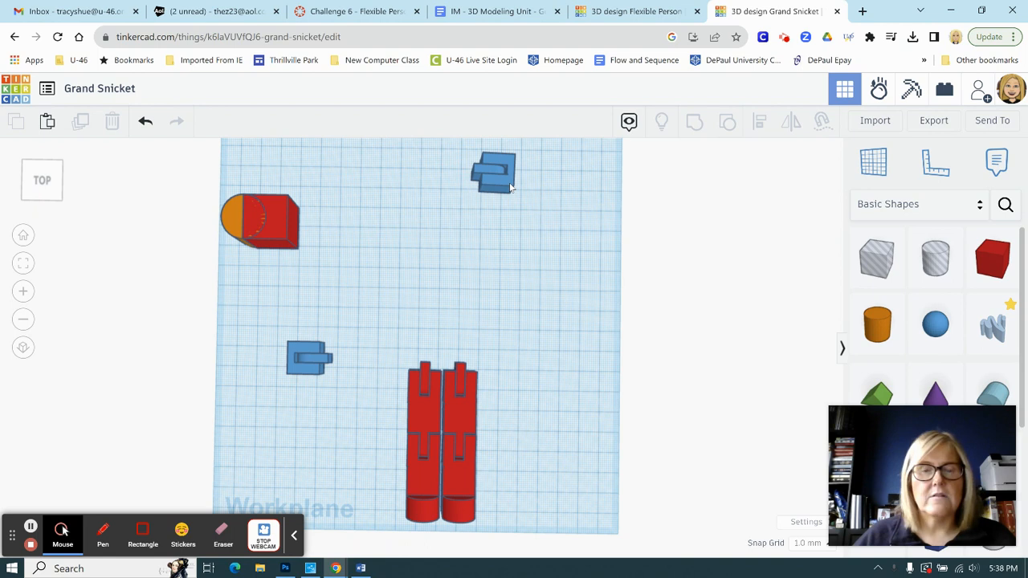
pyautogui.moveTo(505, 189); pyautogui.dragTo(254, 303)
pyautogui.click(224, 381)
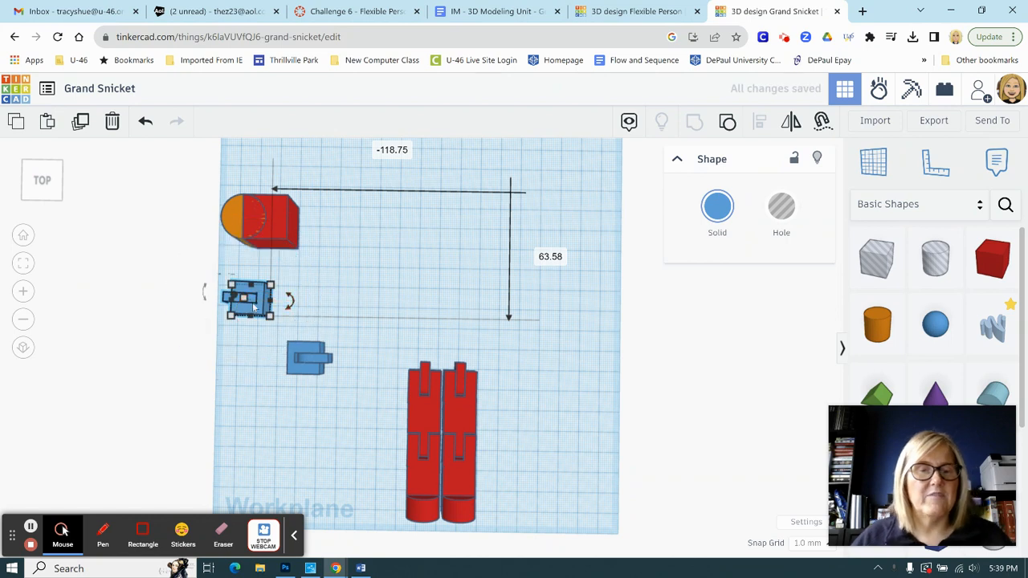
pyautogui.click(262, 315)
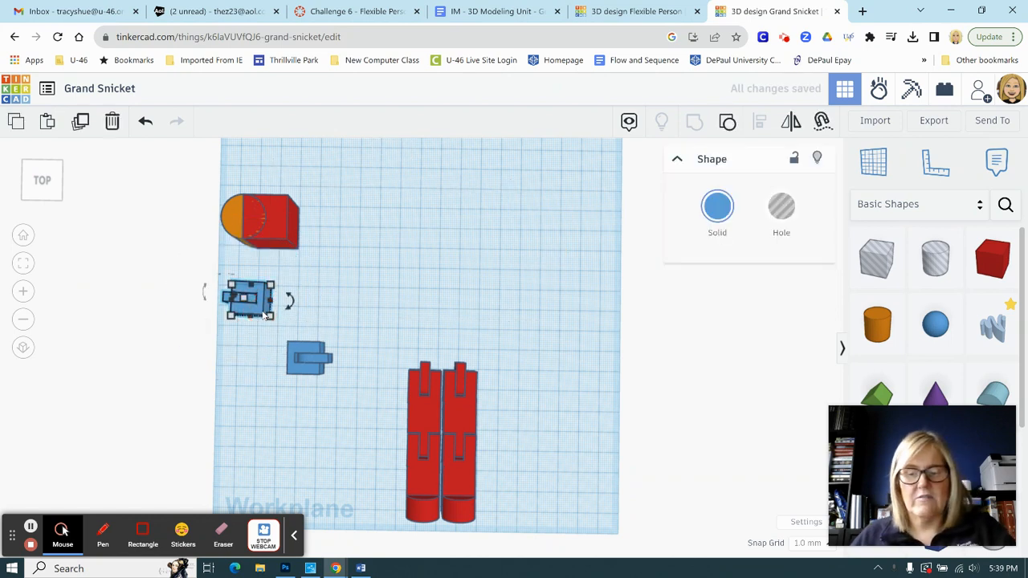
pyautogui.press('Delete')
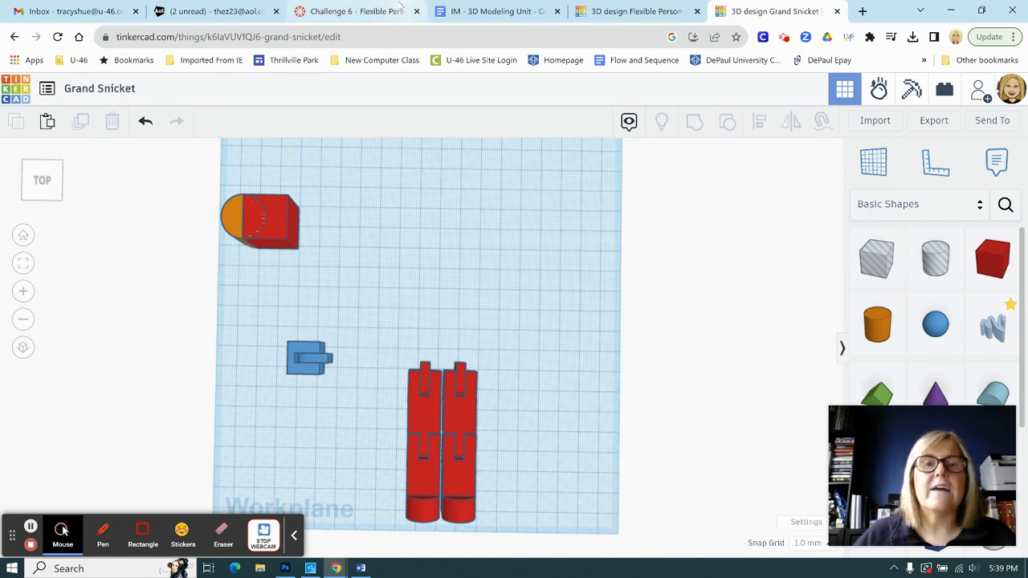
# Step: Check the body instructions in the Challenge 6 assignment, add a red box behind the legs in Tinkercad, and set its length to 53 mm
pyautogui.click(367, 10)
pyautogui.scroll(3, 297, 261)
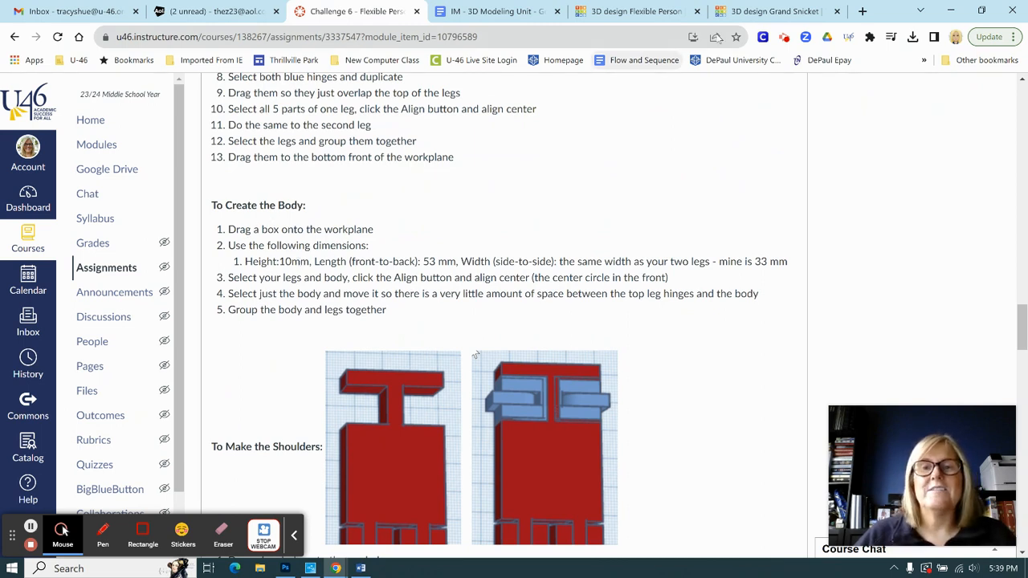
pyautogui.click(751, 11)
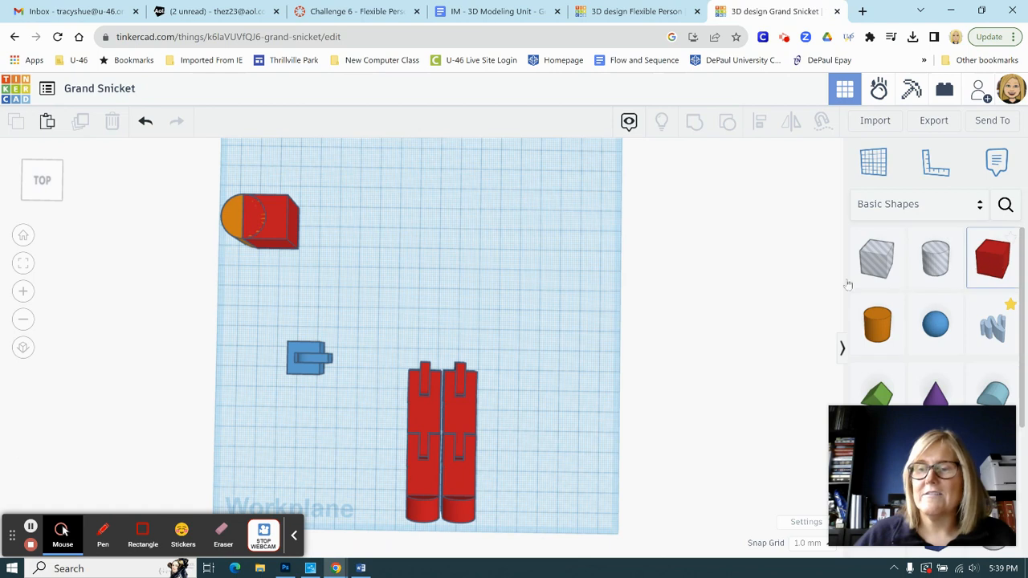
pyautogui.moveTo(994, 259); pyautogui.dragTo(456, 265)
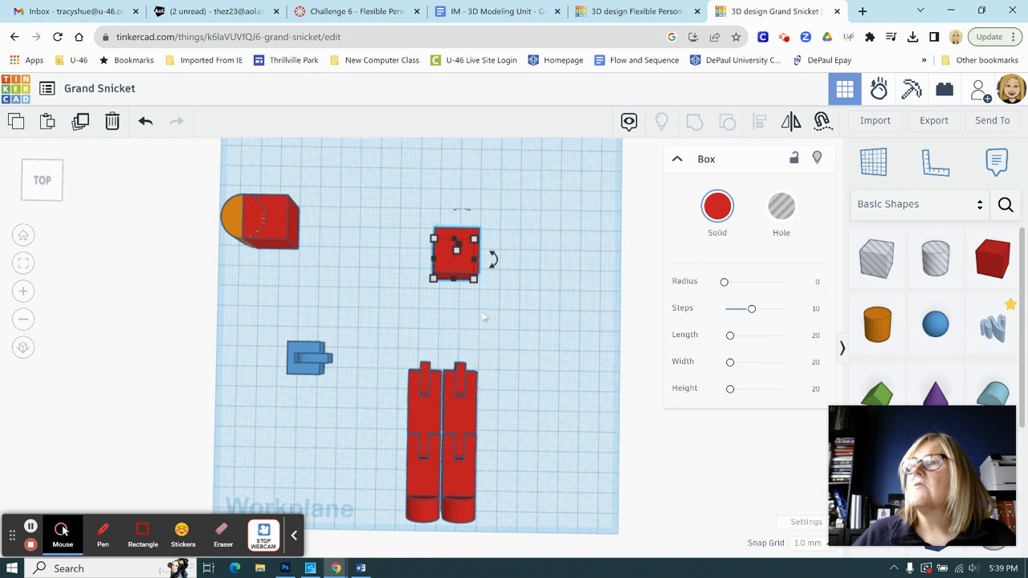
pyautogui.moveTo(475, 278)
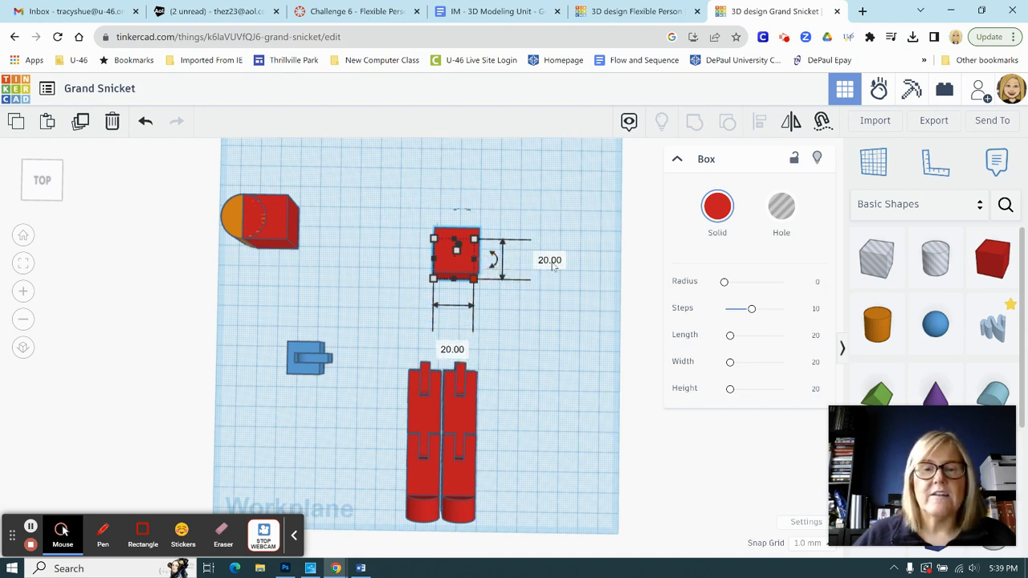
pyautogui.click(550, 260)
pyautogui.write('53')
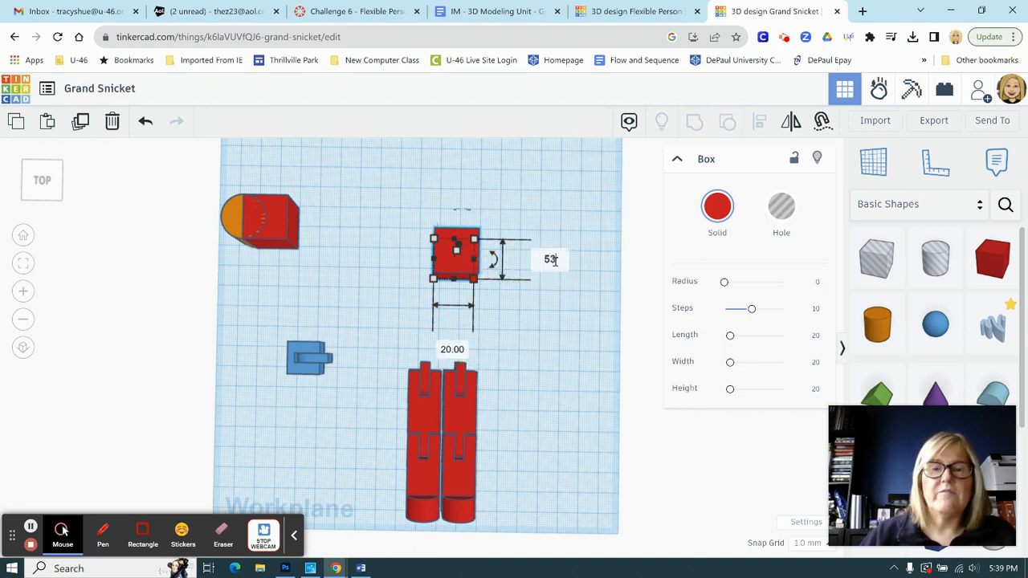
pyautogui.press('Return')
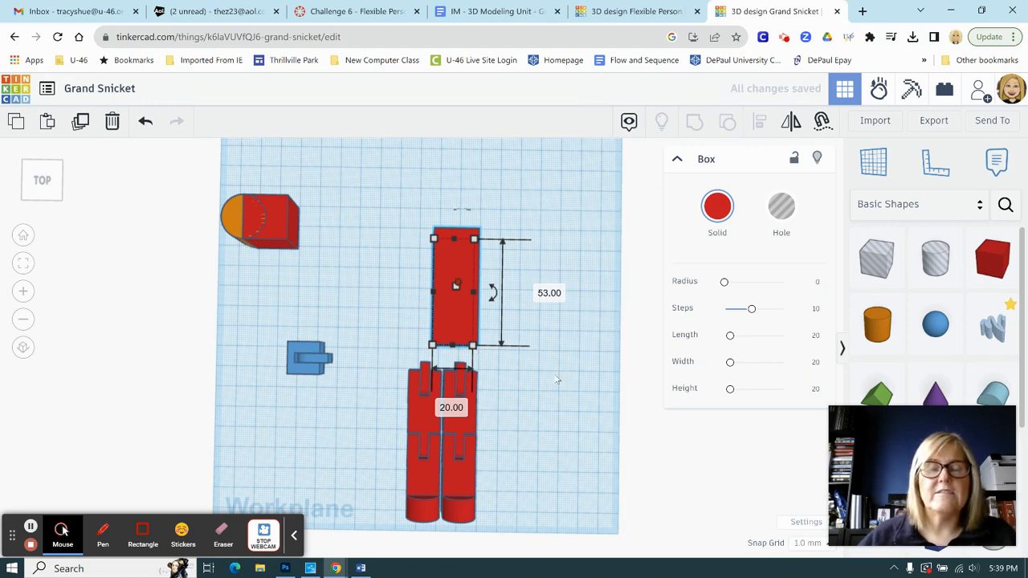
# Step: Set the height of the body box to 10 mm
pyautogui.moveTo(554, 353); pyautogui.dragTo(458, 273, button='right')
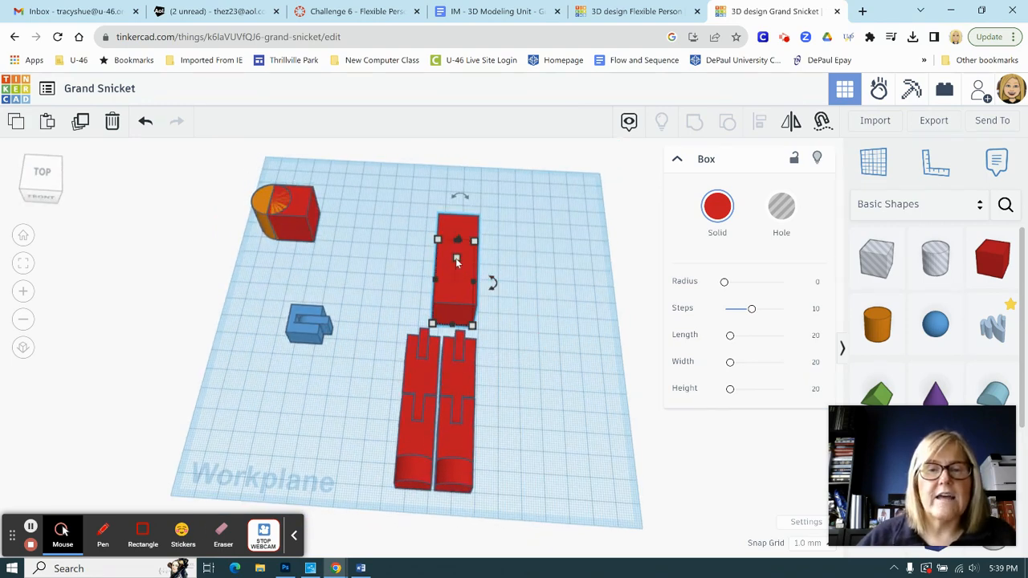
pyautogui.moveTo(456, 259)
pyautogui.click(524, 270)
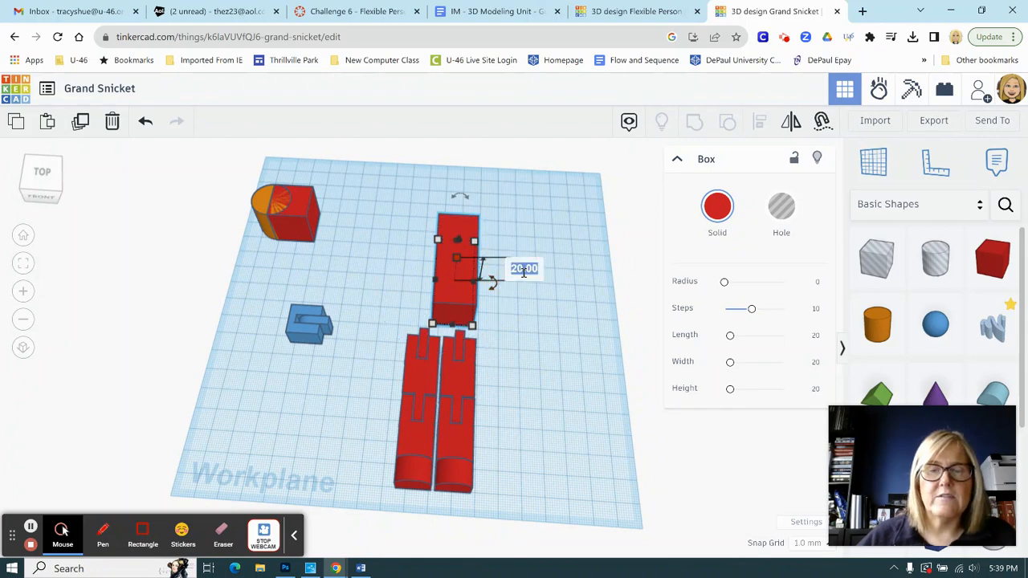
pyautogui.write('10')
pyautogui.press('Return')
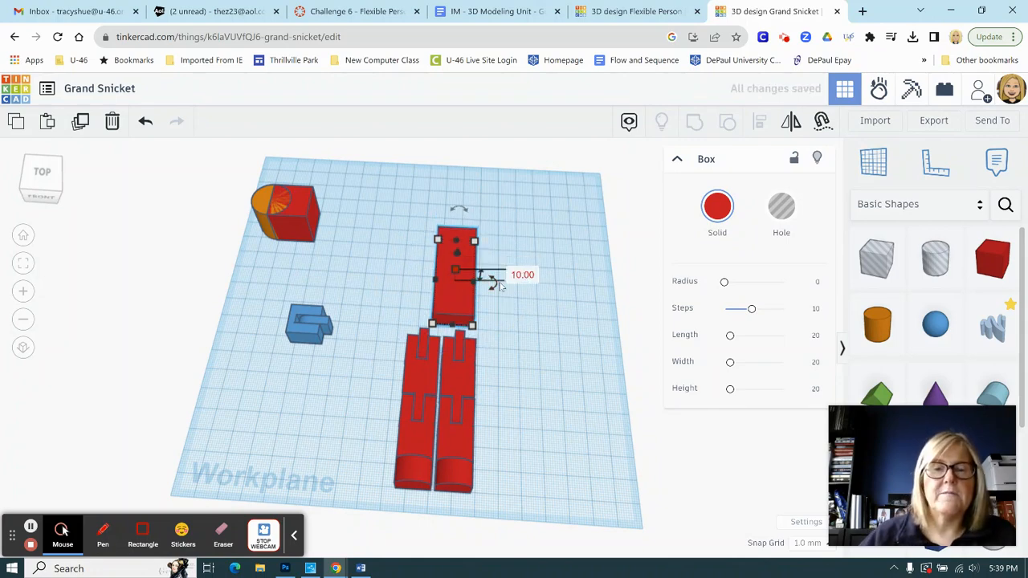
# Step: Set the overall width of the grouped legs to 33 mm
pyautogui.click(474, 329)
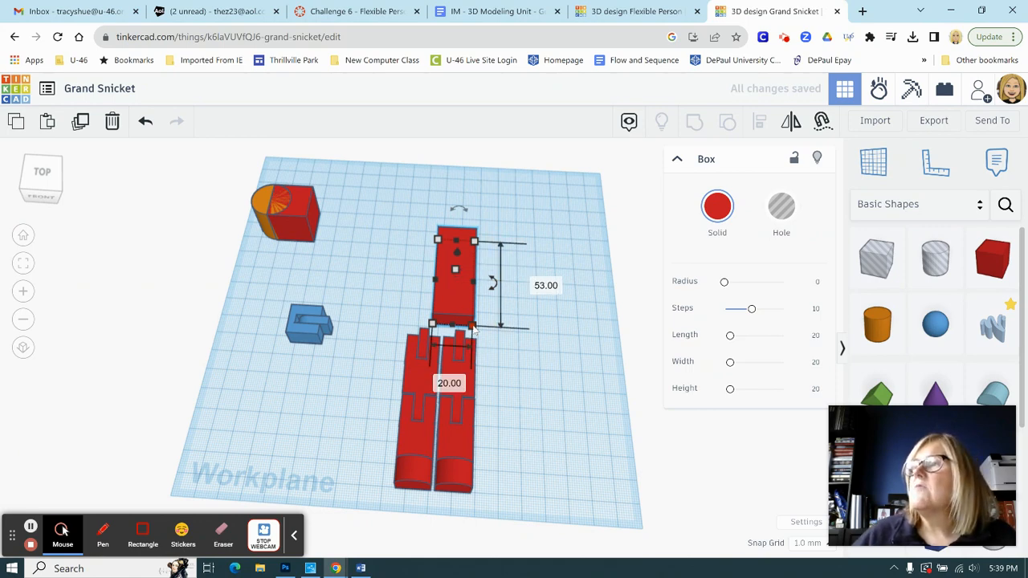
pyautogui.click(454, 479)
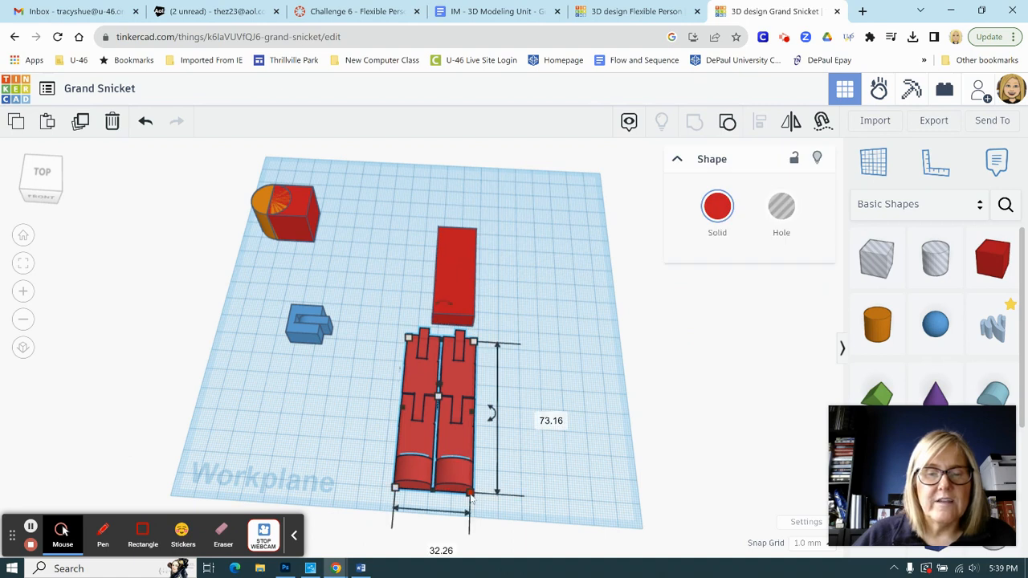
pyautogui.click(471, 491)
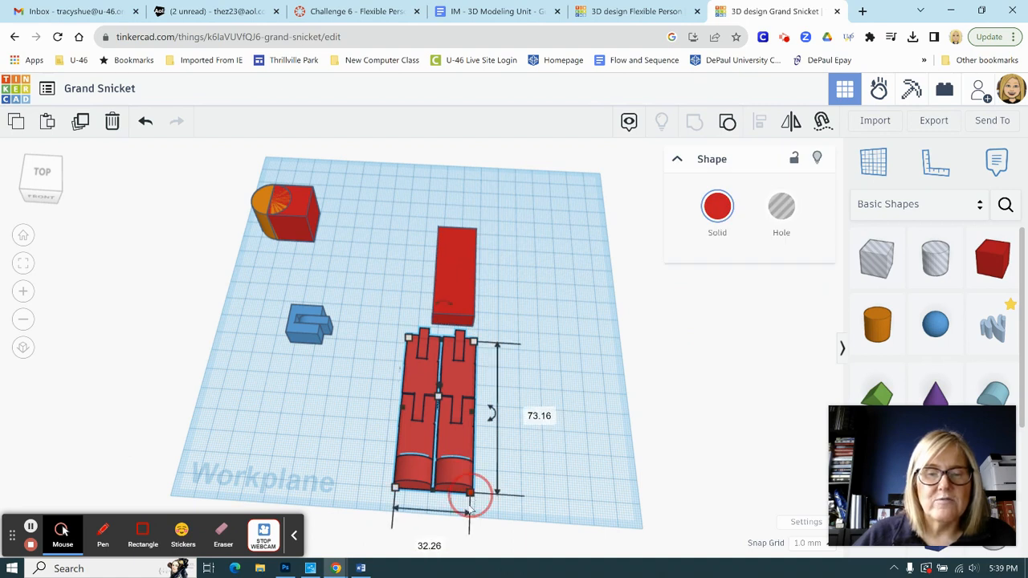
pyautogui.click(434, 546)
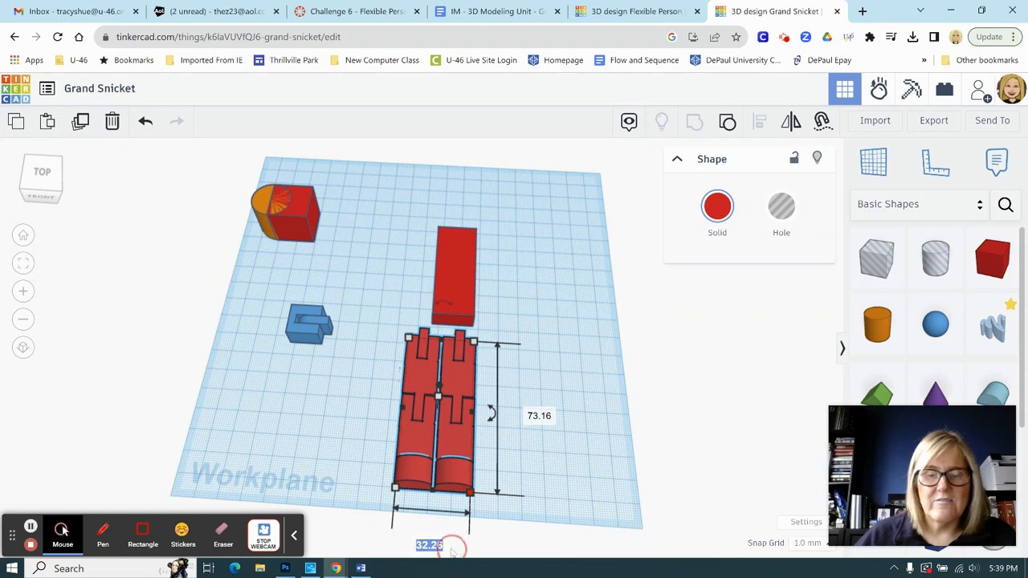
pyautogui.write('33')
pyautogui.press('Return')
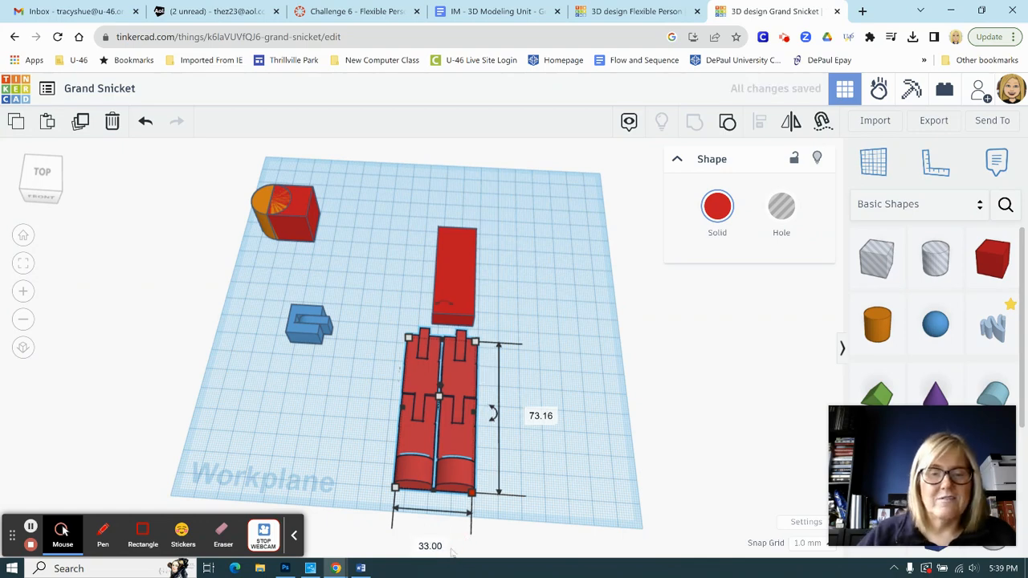
# Step: Set the width of the body box to 33 mm to match the legs
pyautogui.click(461, 309)
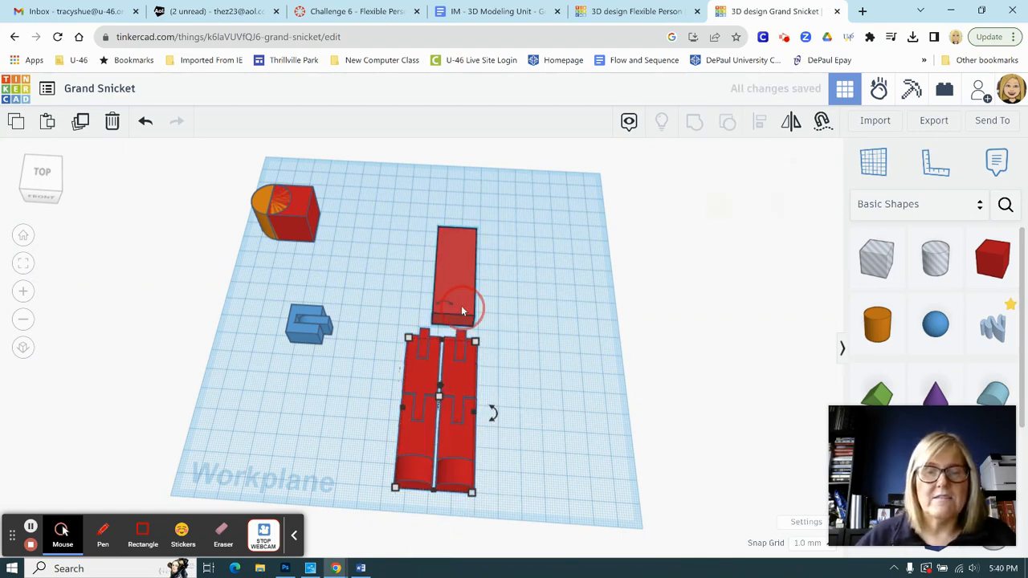
pyautogui.click(470, 325)
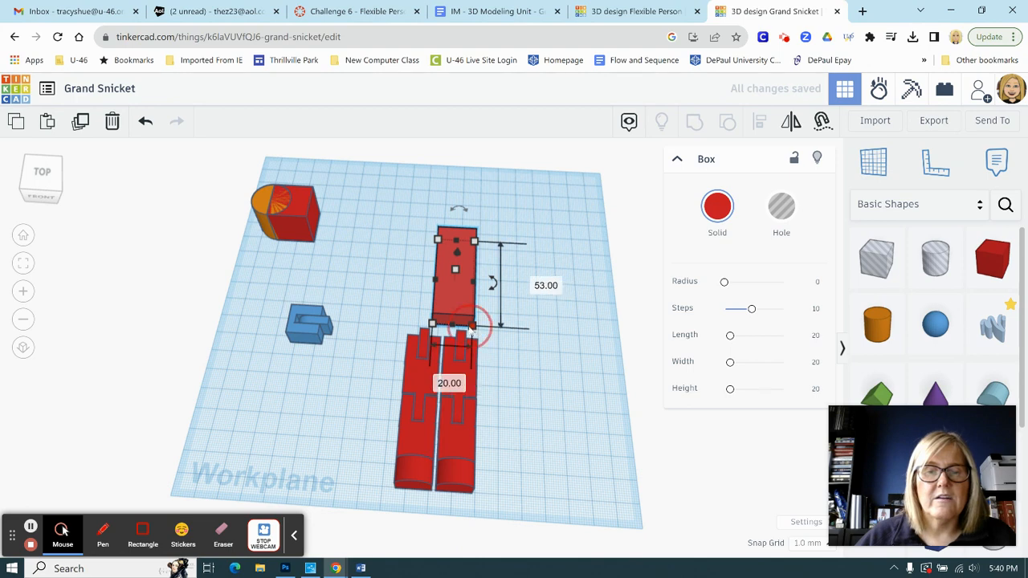
pyautogui.click(448, 383)
pyautogui.write('33')
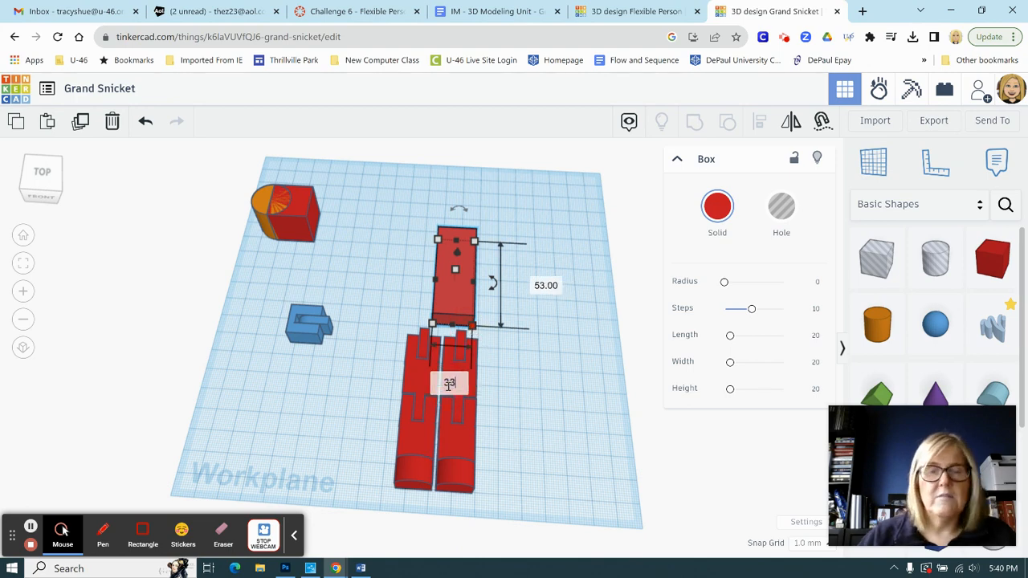
pyautogui.press('Return')
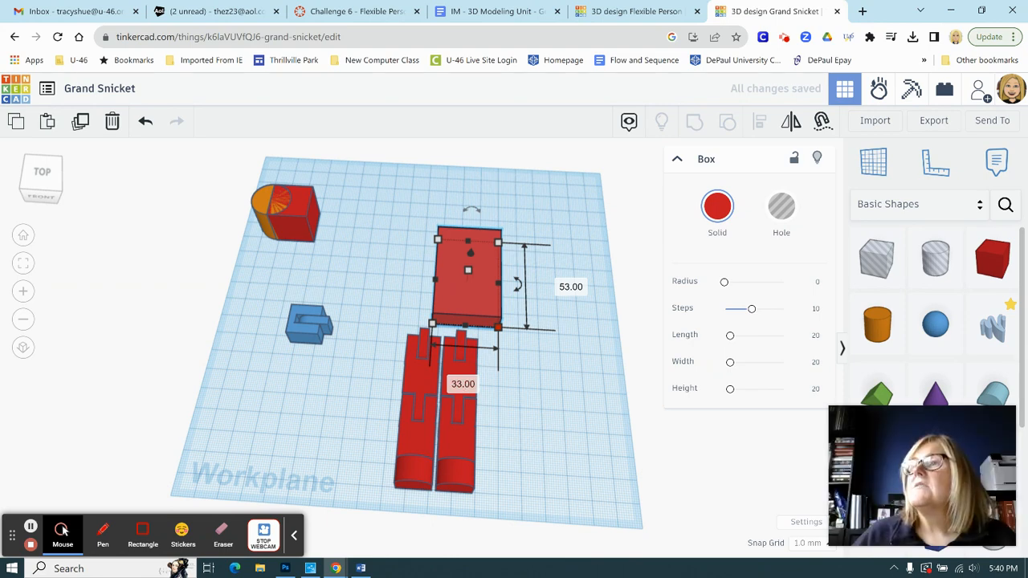
# Step: Align the body box and the legs on their side-to-side center
pyautogui.moveTo(370, 229); pyautogui.dragTo(549, 390)
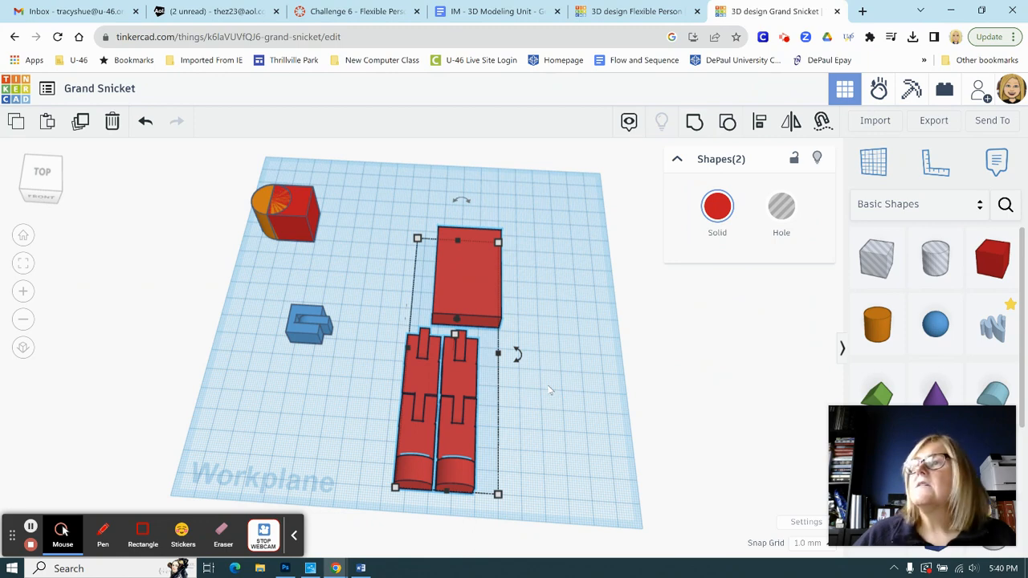
pyautogui.click(758, 123)
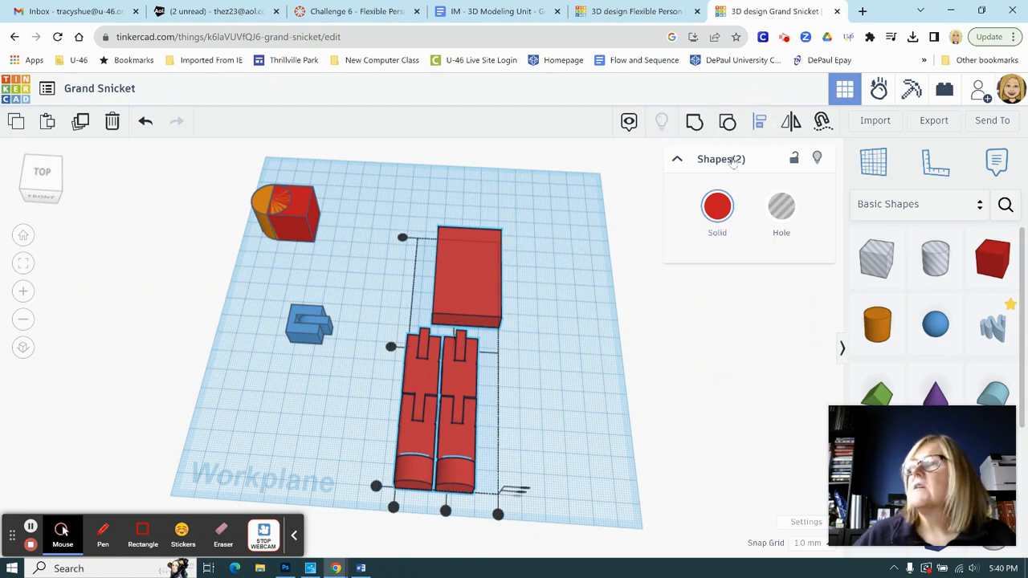
pyautogui.click(446, 511)
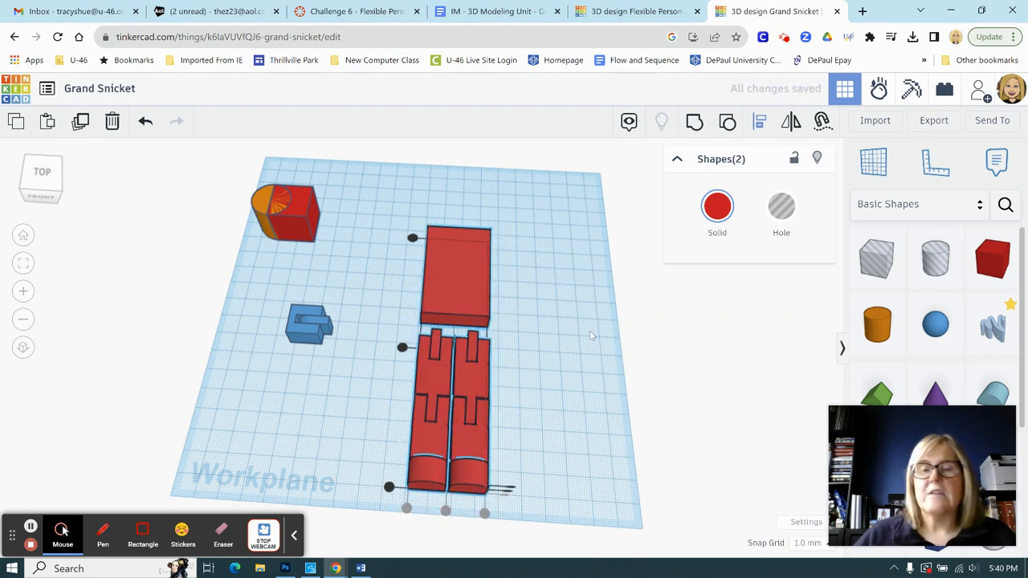
pyautogui.press('Escape')
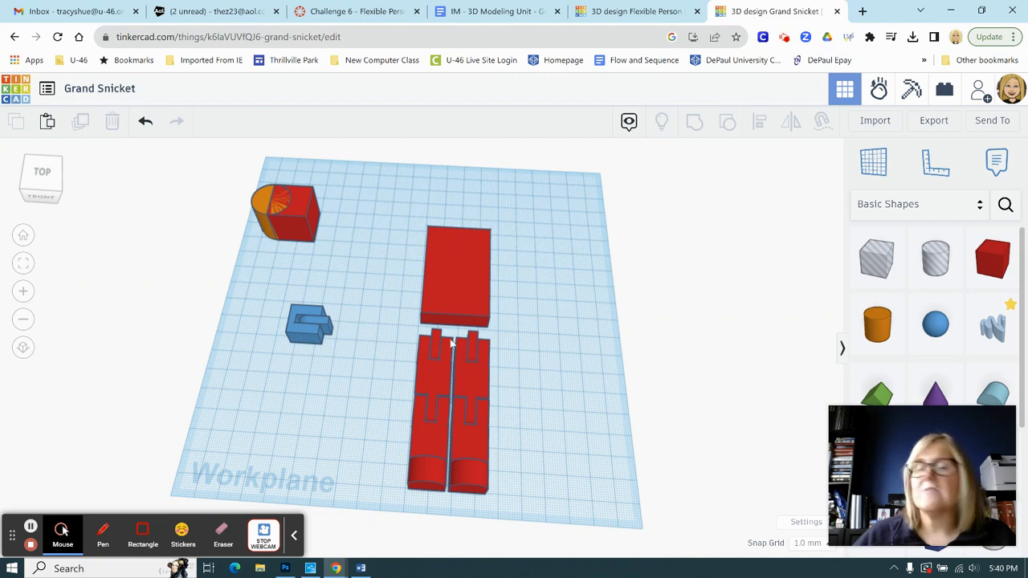
# Step: Nudge the body box toward the legs so it overlaps the top hinges, leaving a very small gap before the legs
pyautogui.click(464, 290)
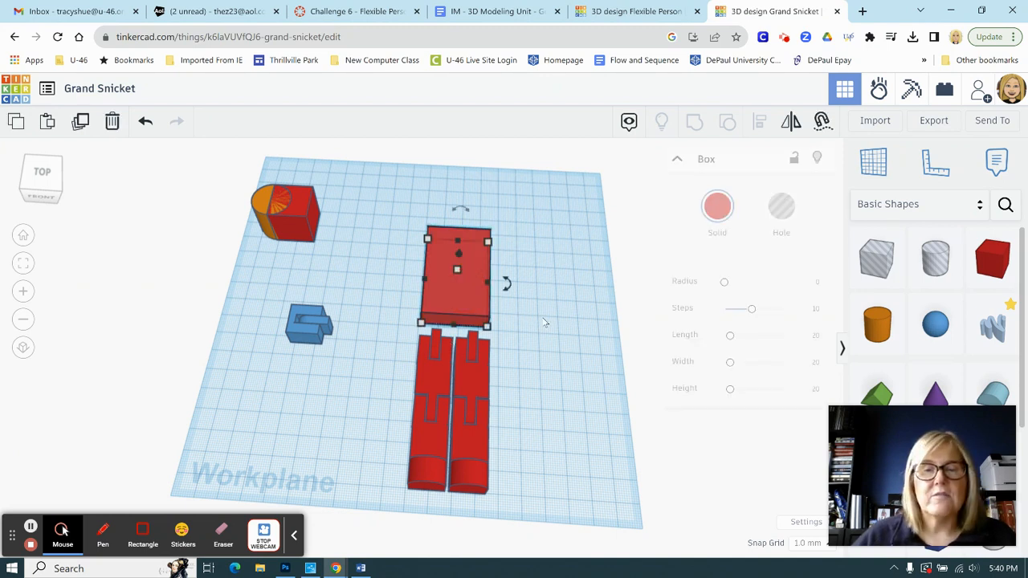
pyautogui.moveTo(546, 323); pyautogui.dragTo(557, 404, button='right')
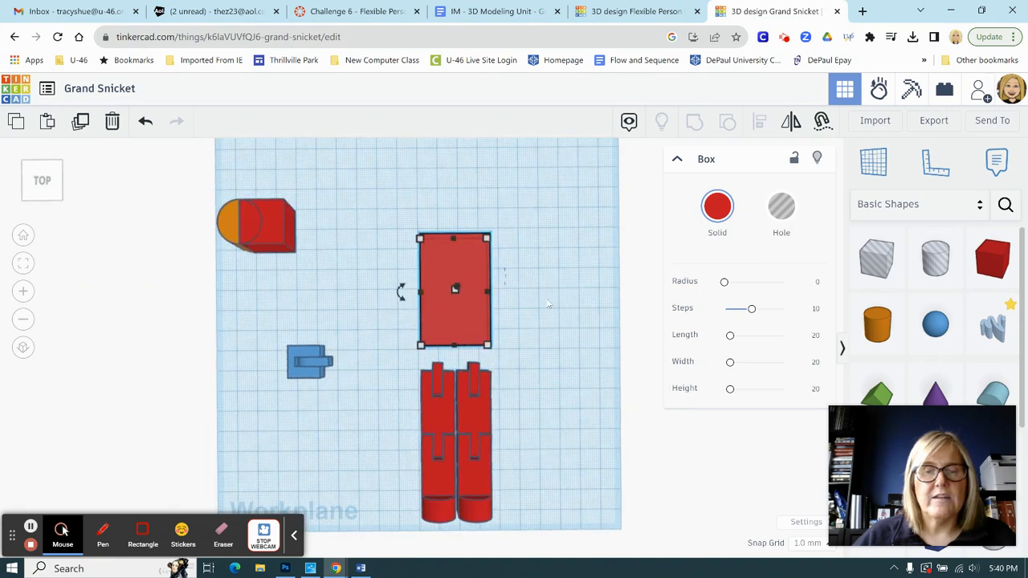
pyautogui.press('Down')
pyautogui.press('Down')
pyautogui.press('Down')
pyautogui.press('Down')
pyautogui.press('Down')
pyautogui.press('Down')
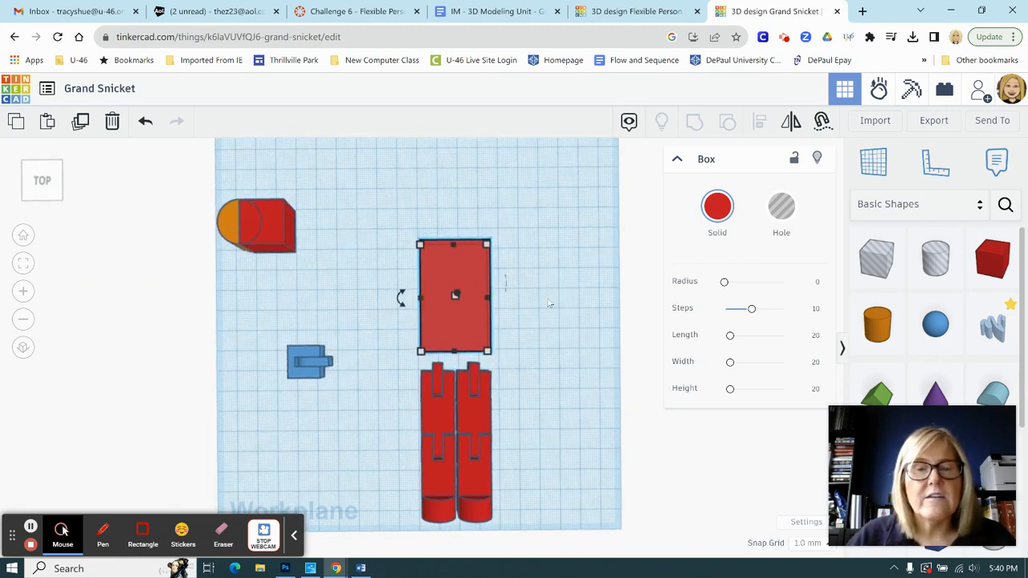
pyautogui.press('Down')
pyautogui.press('Down')
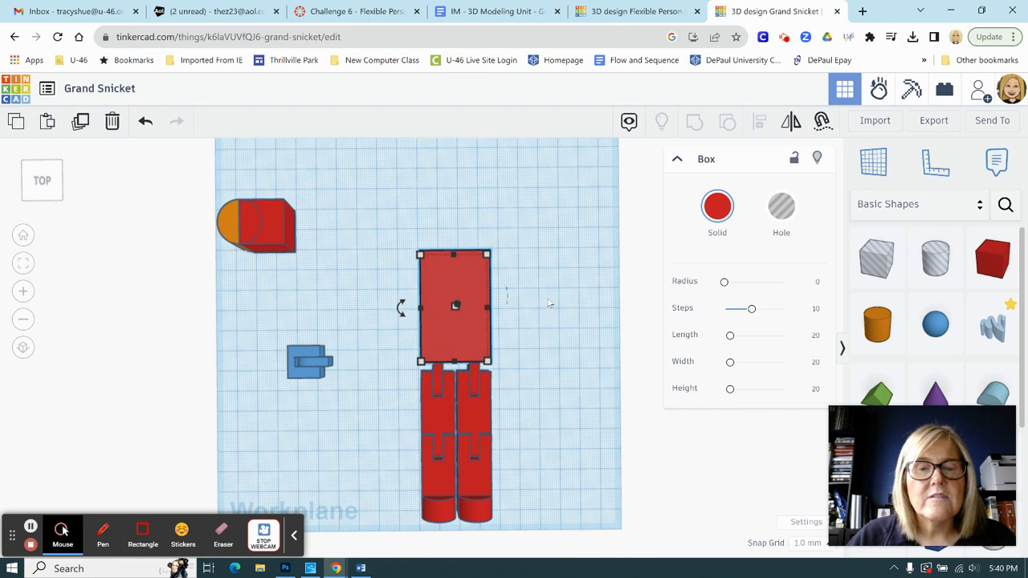
pyautogui.press('Down')
pyautogui.press('Down')
pyautogui.press('Down')
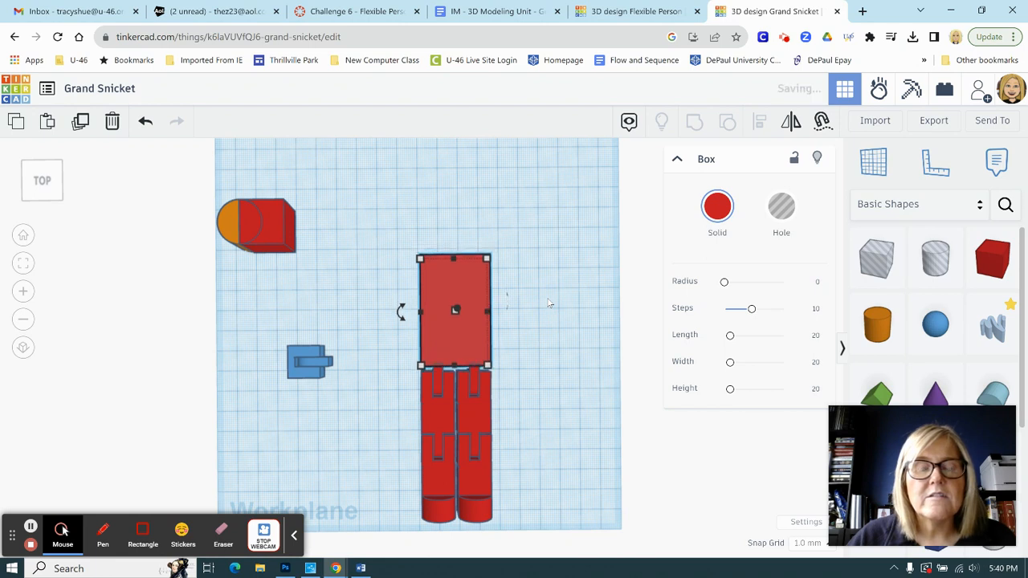
pyautogui.press('Down')
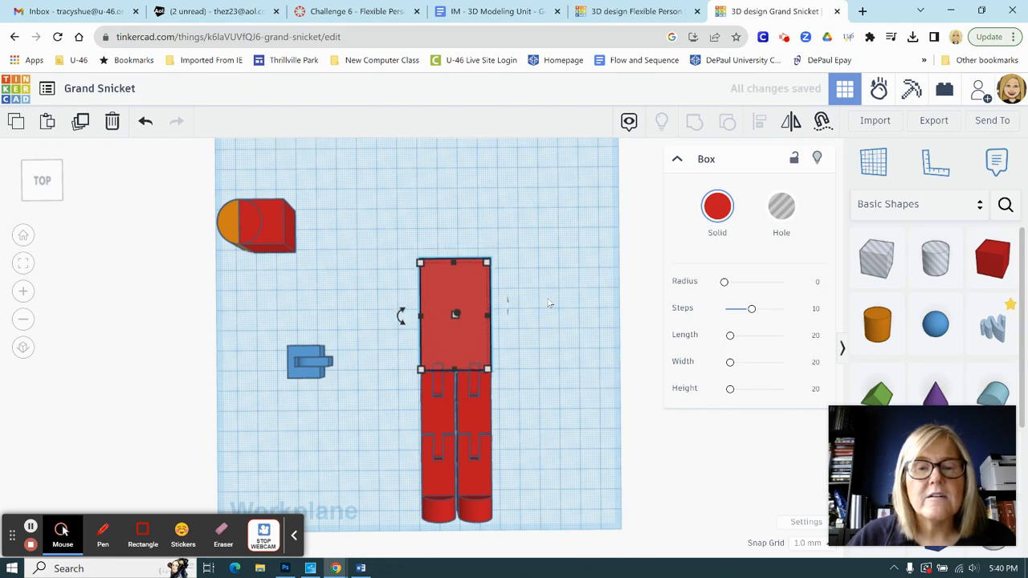
pyautogui.press('Up')
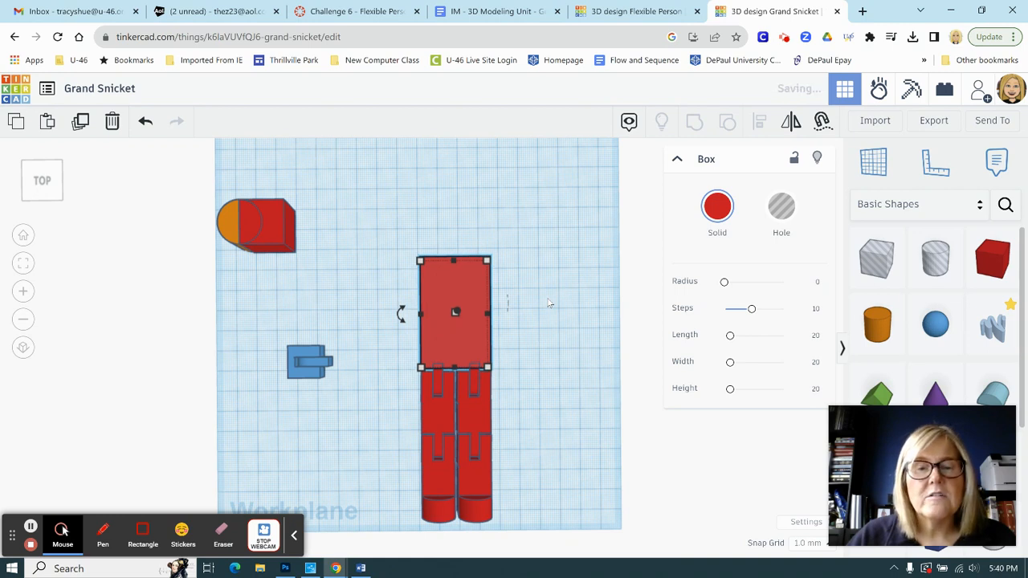
# Step: Fine-tune the small gap between the body box and the legs, and group the body and legs together
pyautogui.press('Up')
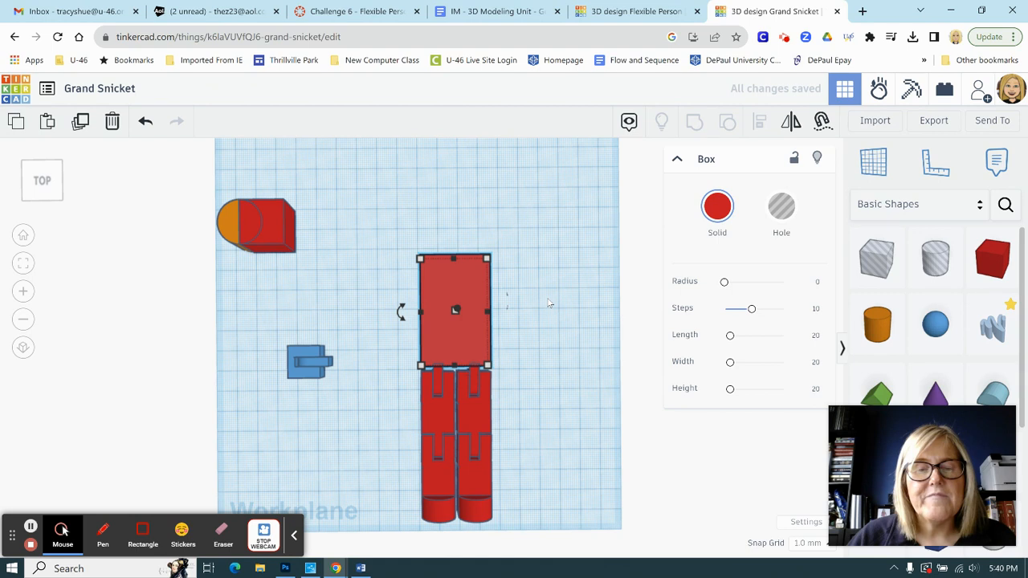
pyautogui.press('Down')
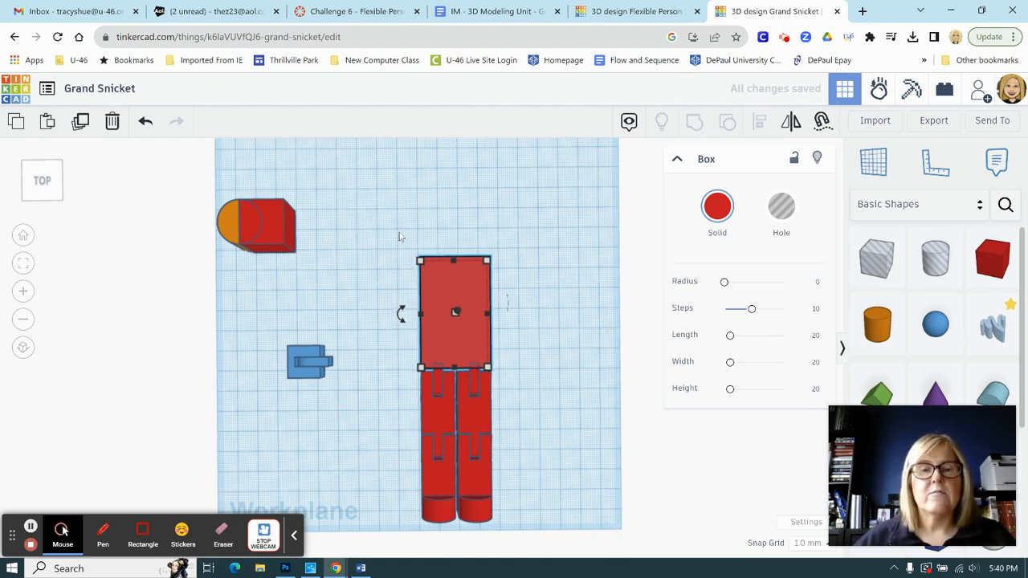
pyautogui.moveTo(391, 231); pyautogui.dragTo(530, 479)
pyautogui.click(694, 120)
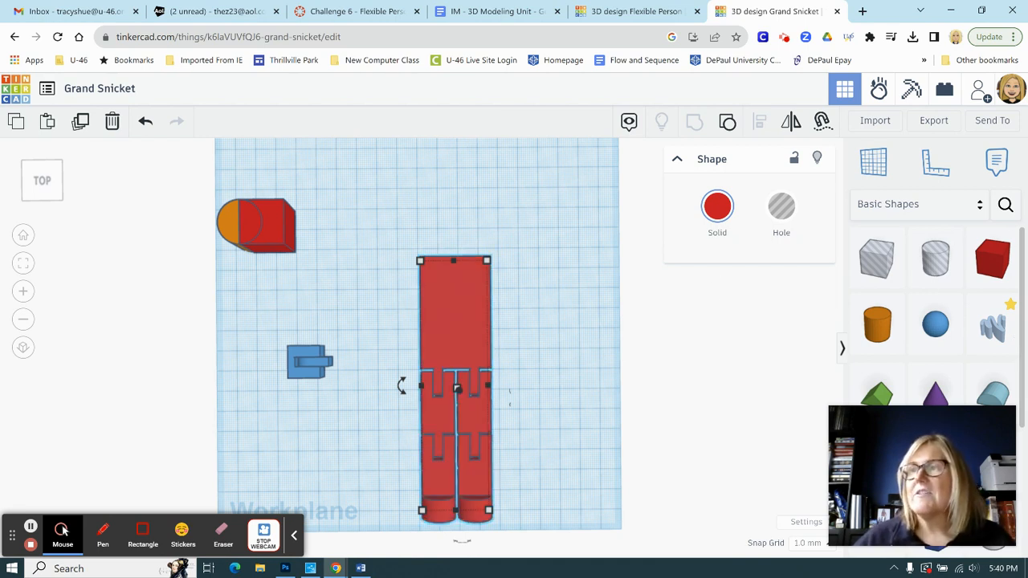
# Step: Place a hole box beside the body and set both its width and its length to 14 mm
pyautogui.click(808, 269)
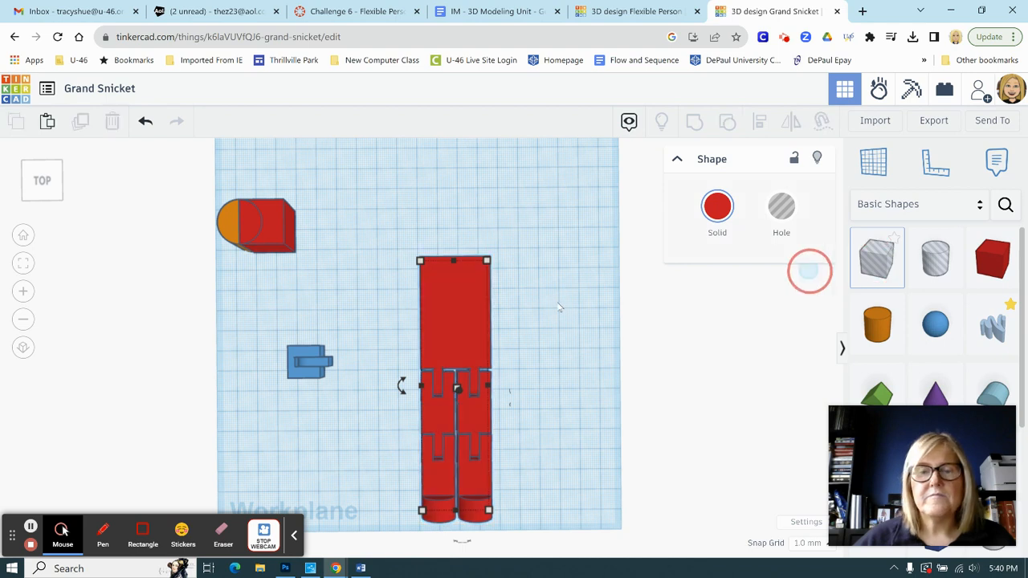
pyautogui.moveTo(551, 302); pyautogui.dragTo(536, 299)
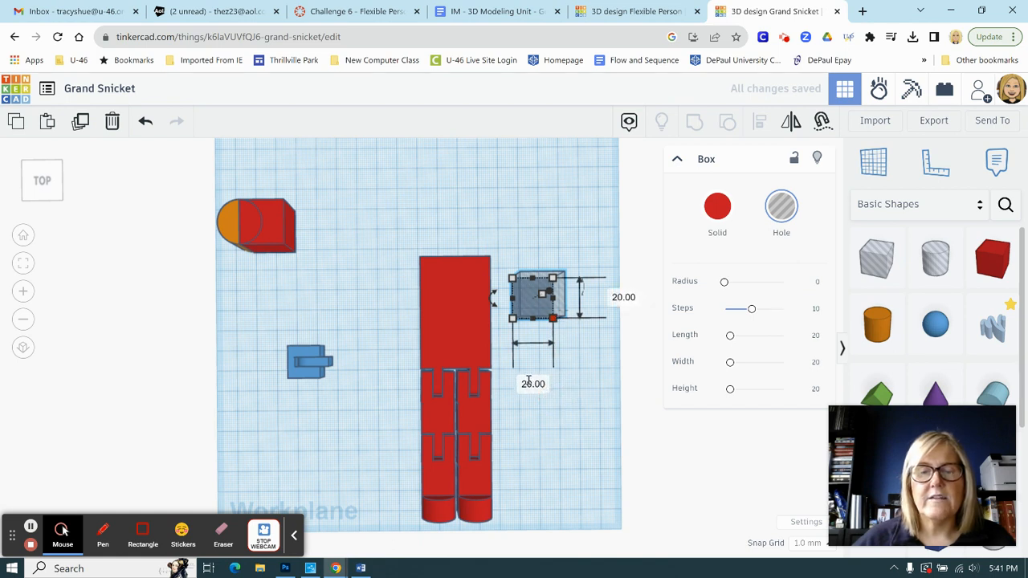
pyautogui.click(535, 384)
pyautogui.write('14')
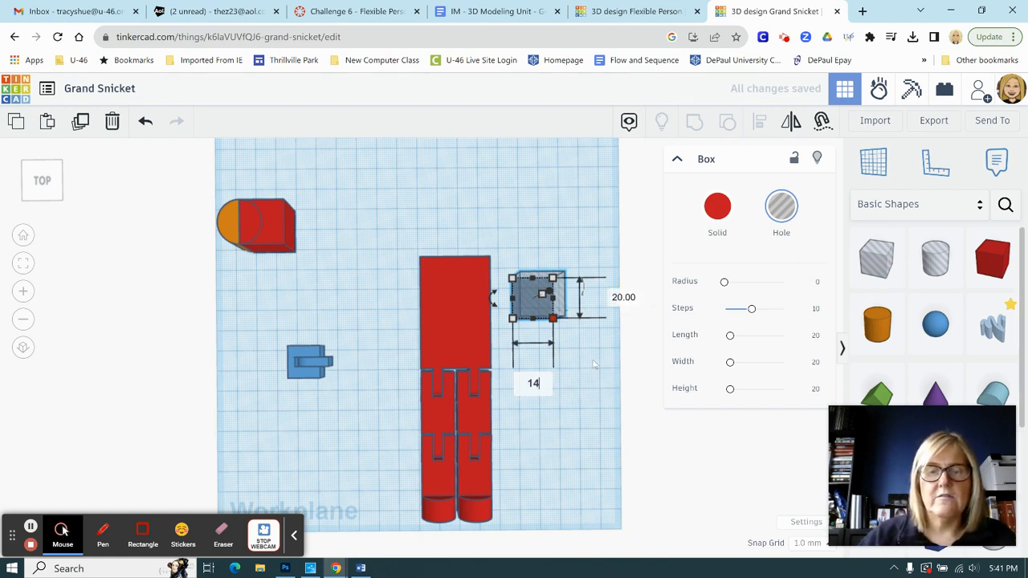
pyautogui.press('Return')
pyautogui.click(611, 297)
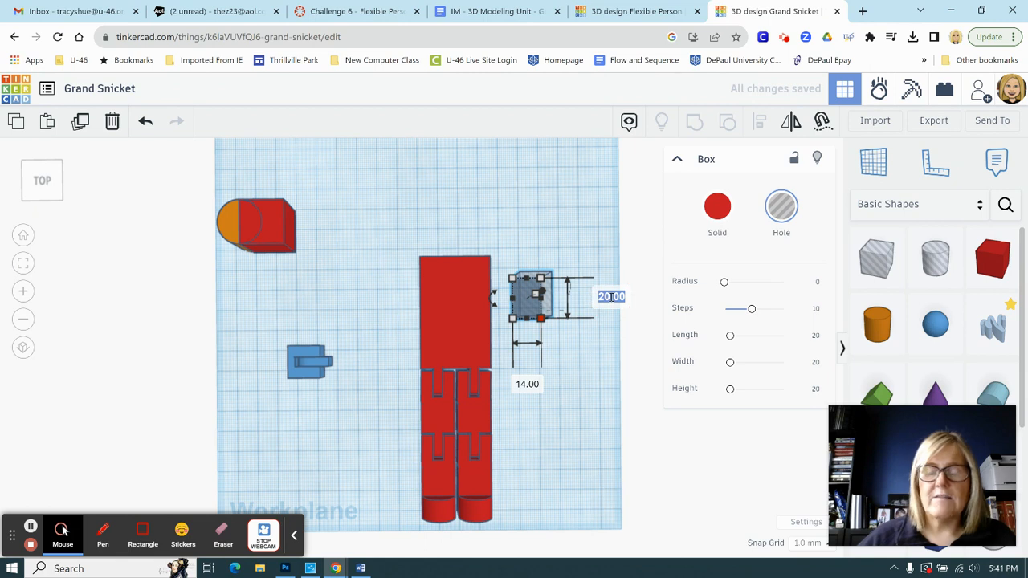
pyautogui.write('14')
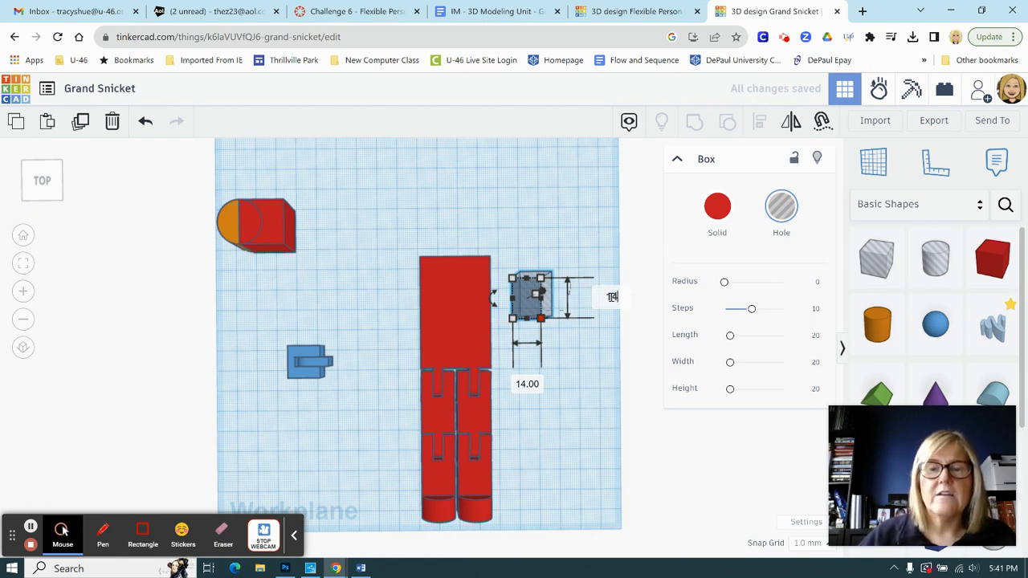
pyautogui.press('Return')
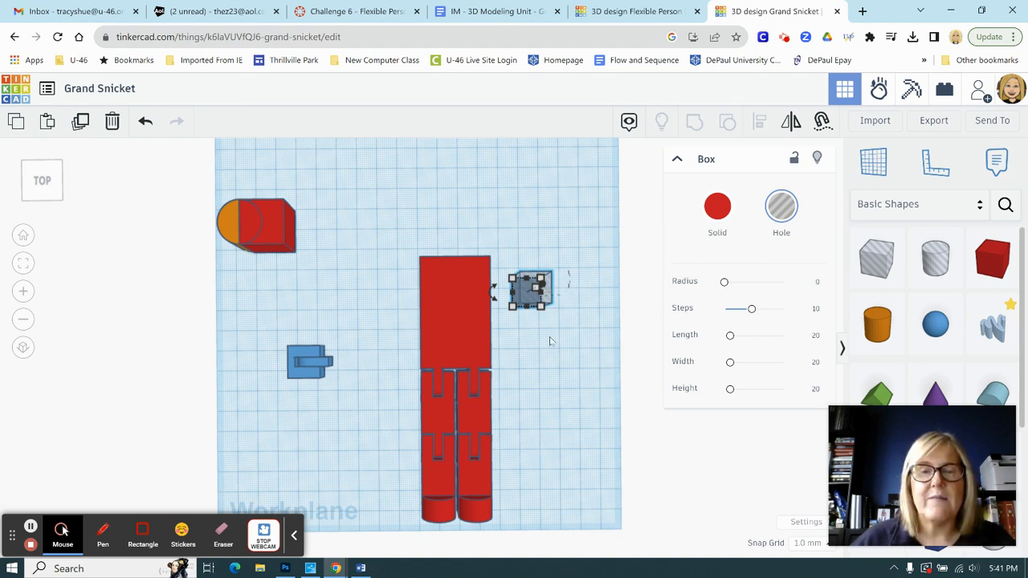
# Step: Try the hole box over the upper side edge of the body, a little below its shoulder end
pyautogui.click(551, 344)
pyautogui.moveTo(567, 356); pyautogui.dragTo(578, 383, button='right')
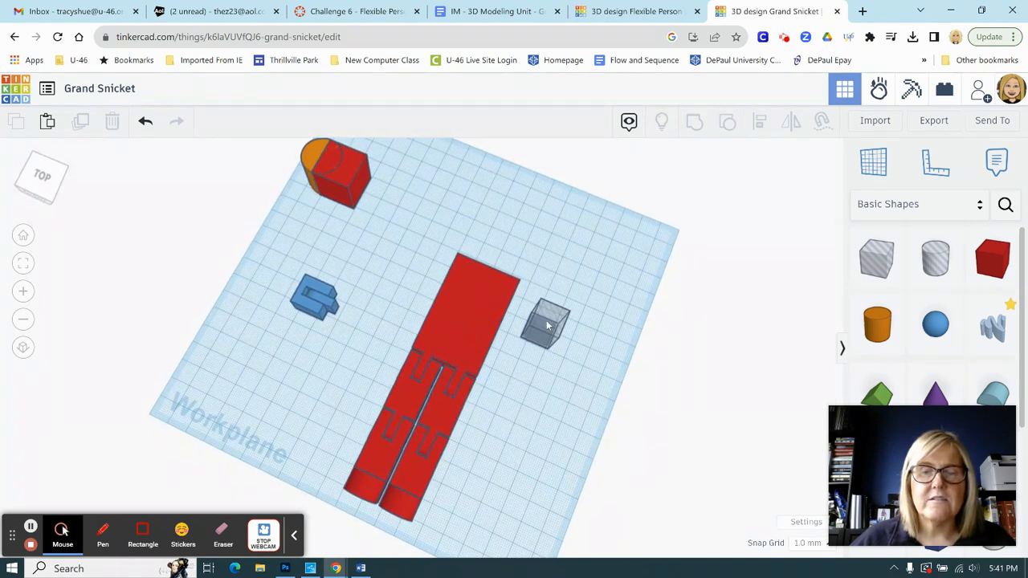
pyautogui.click(514, 312)
pyautogui.moveTo(514, 311); pyautogui.dragTo(490, 307)
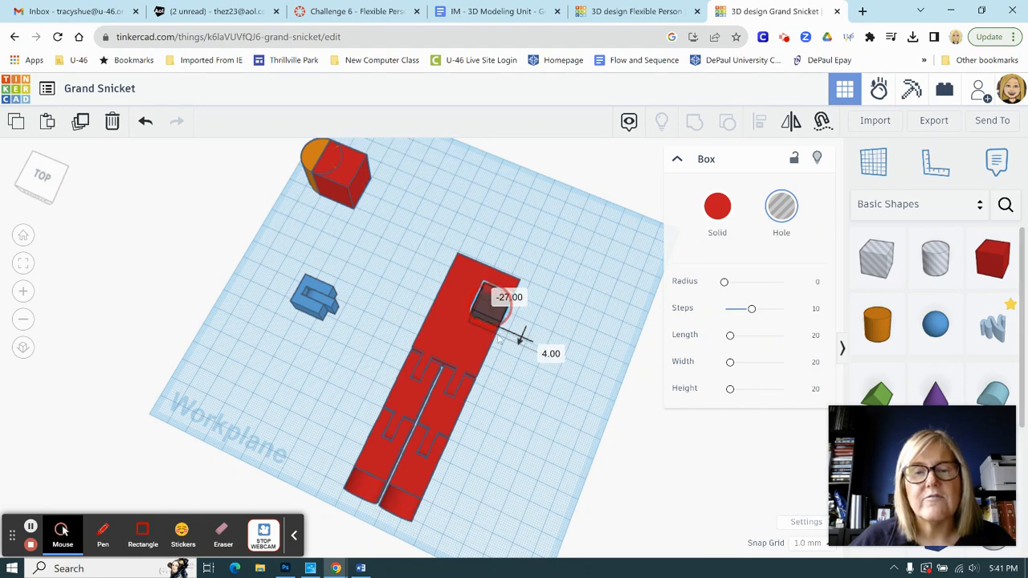
pyautogui.moveTo(518, 420); pyautogui.dragTo(562, 452, button='right')
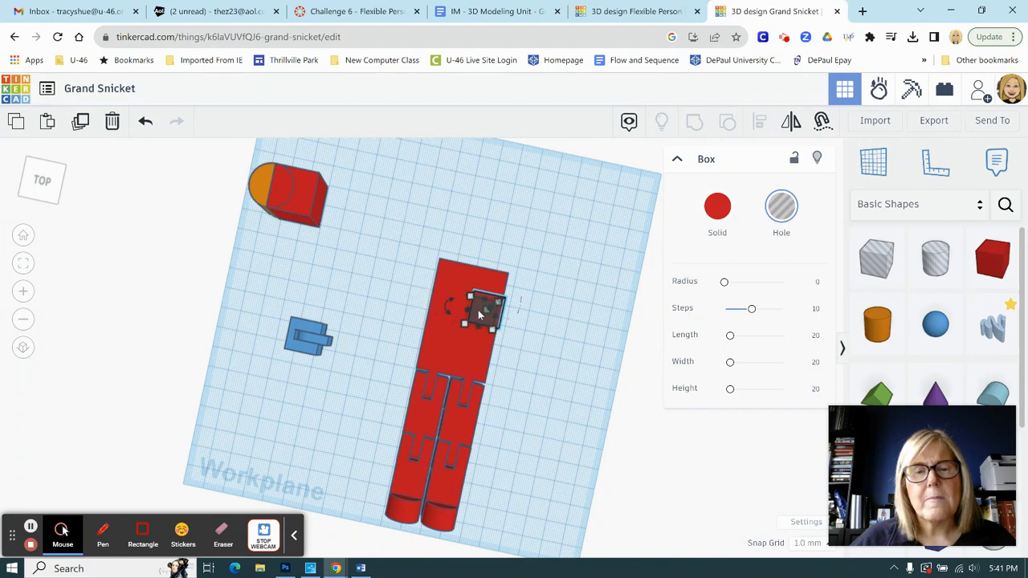
pyautogui.moveTo(480, 315)
pyautogui.mouseDown()
pyautogui.moveTo(564, 319)
pyautogui.moveTo(480, 298)
pyautogui.moveTo(483, 306)
pyautogui.mouseUp()
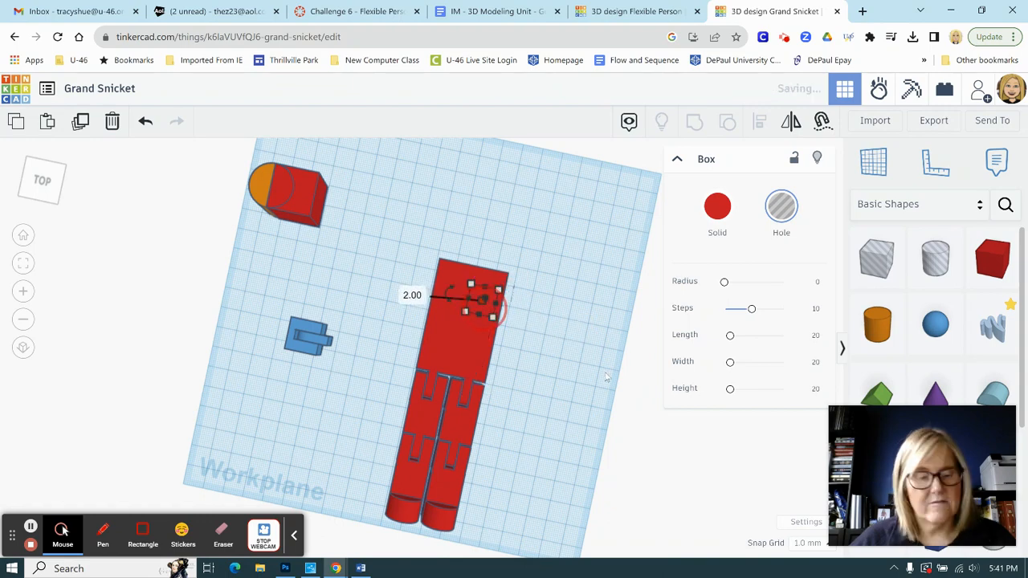
pyautogui.hotkey('ctrl', 'z')
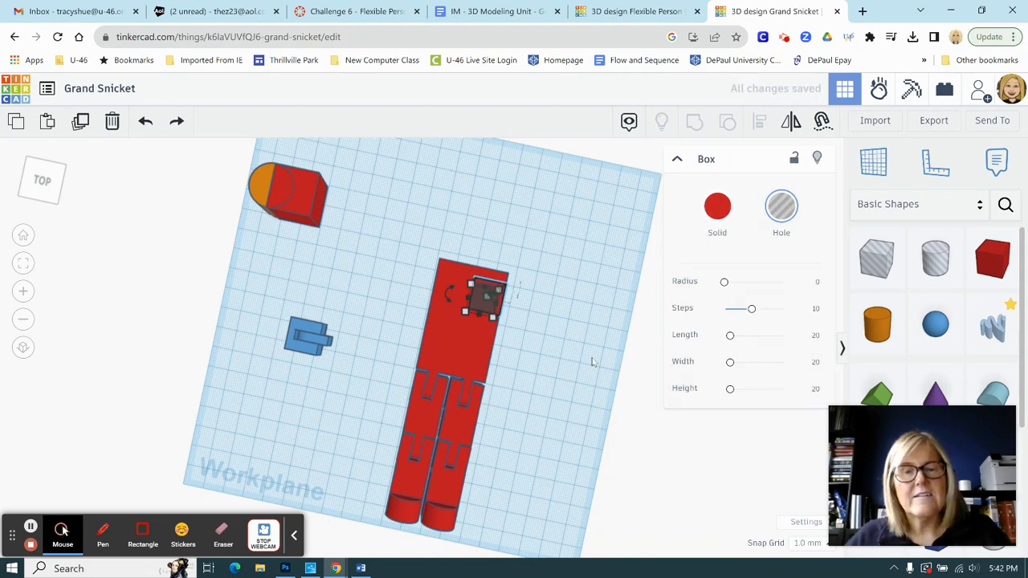
pyautogui.moveTo(482, 309)
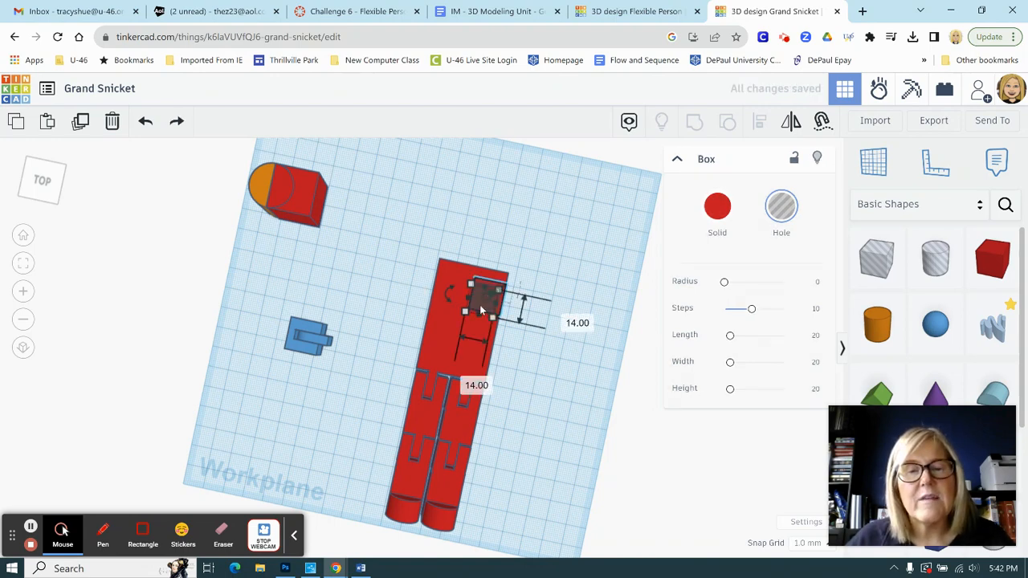
pyautogui.moveTo(482, 309); pyautogui.dragTo(480, 314)
# Step: Pull the hole box clear of the body and place it again over the body's upper side edge
pyautogui.moveTo(533, 302); pyautogui.dragTo(548, 327)
pyautogui.click(576, 367)
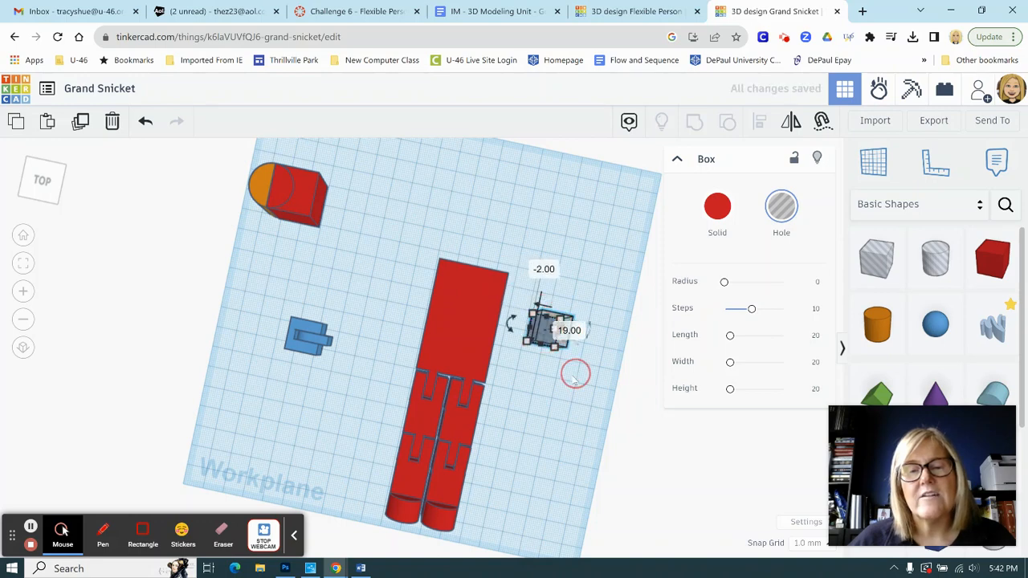
pyautogui.click(575, 376)
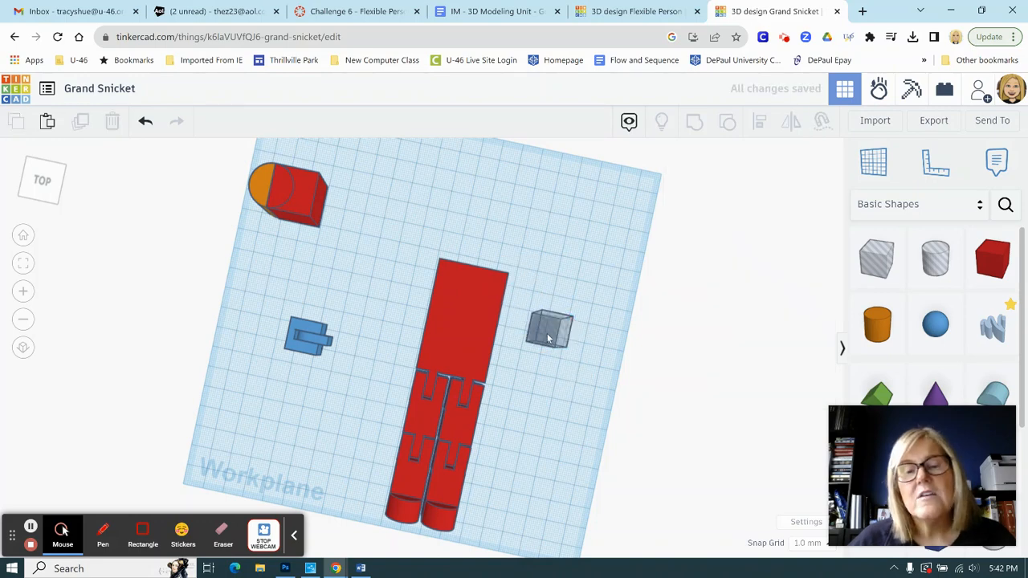
pyautogui.moveTo(531, 330); pyautogui.dragTo(483, 312)
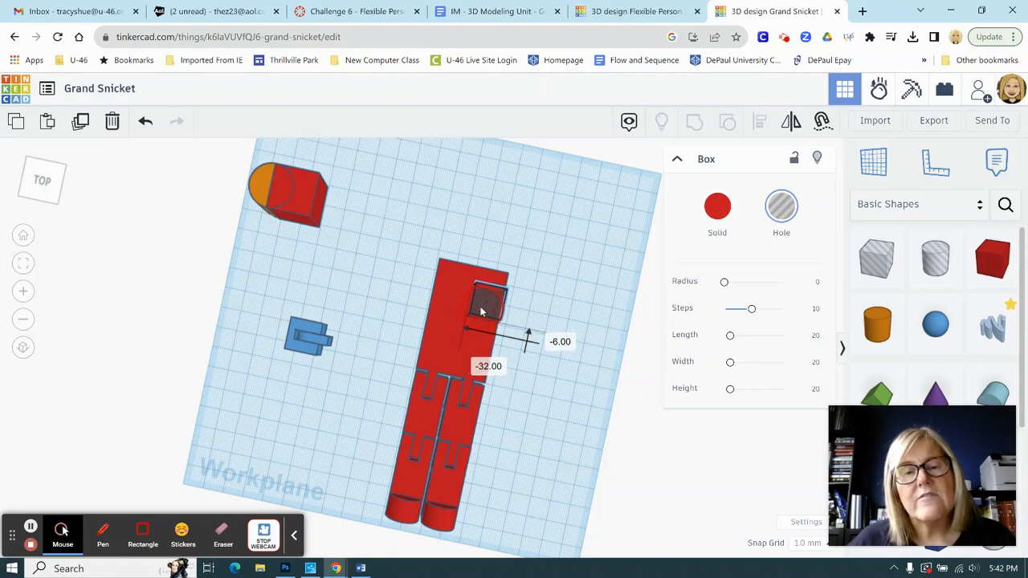
# Step: Check the shoulder pictures on the Challenge 6 assignment page and return to the Tinkercad design
pyautogui.click(337, 10)
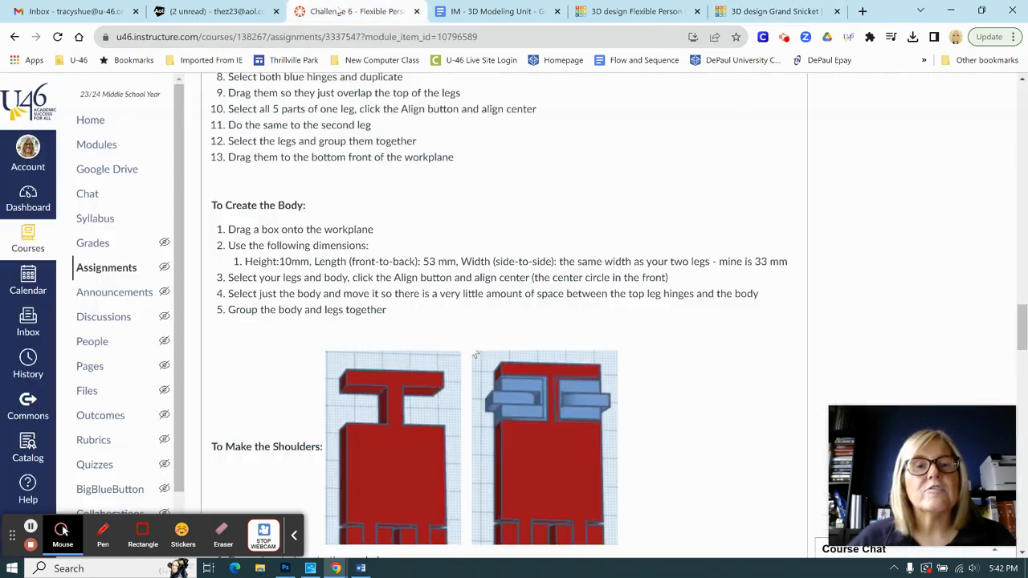
pyautogui.click(430, 383)
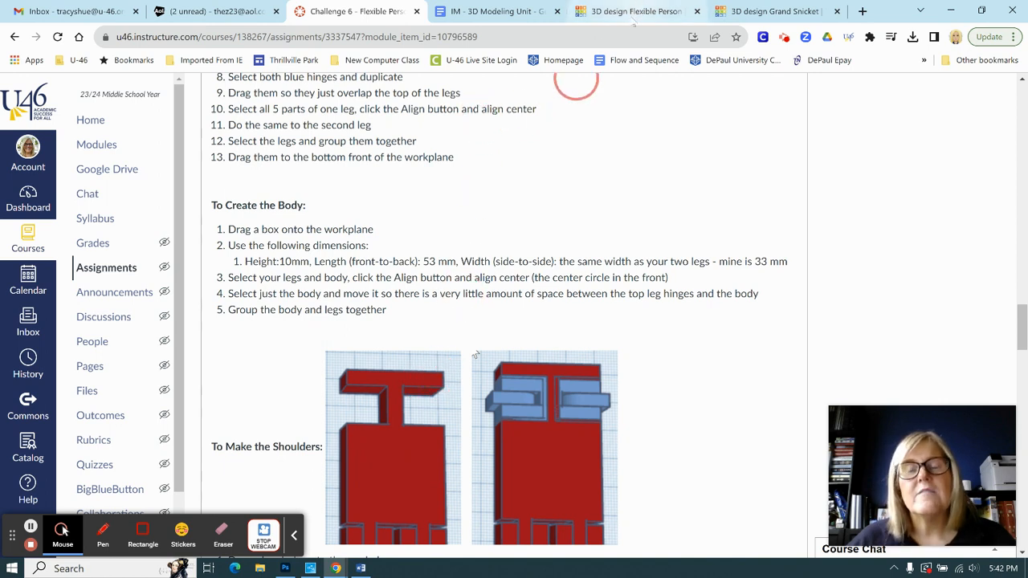
pyautogui.click(747, 12)
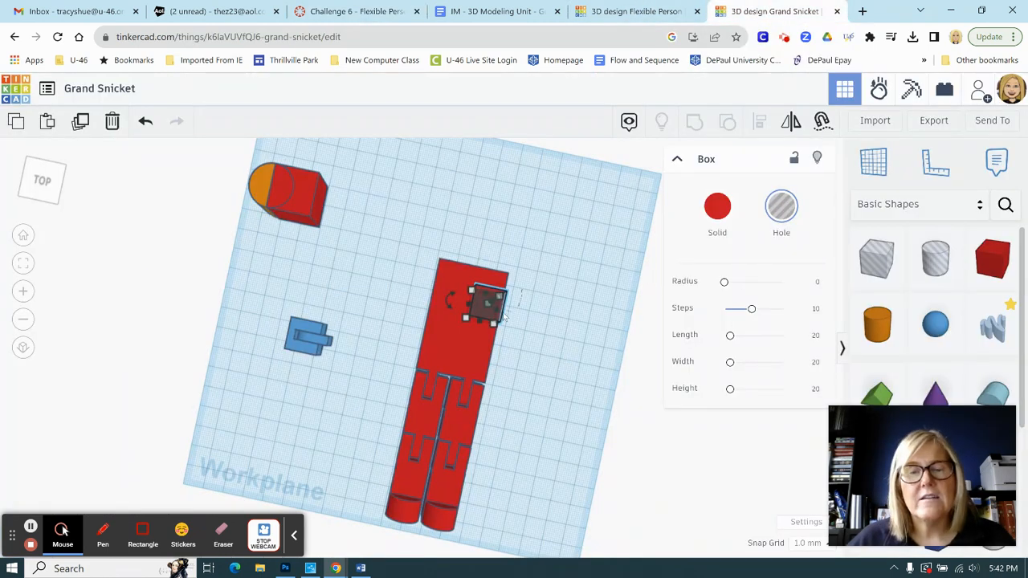
# Step: Adjust the hole box over the body's upper side edge, leaving a narrow solid strip at the shoulder end
pyautogui.moveTo(488, 304); pyautogui.dragTo(513, 287)
pyautogui.hotkey('ctrl', 'z')
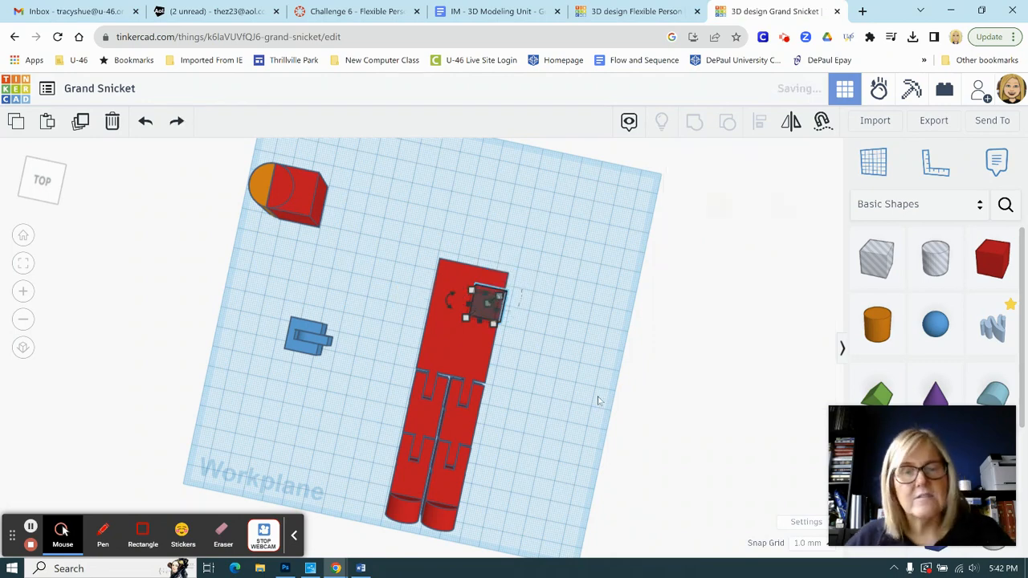
pyautogui.moveTo(532, 395); pyautogui.dragTo(530, 478, button='right')
pyautogui.click(477, 319)
pyautogui.moveTo(470, 316); pyautogui.dragTo(479, 318)
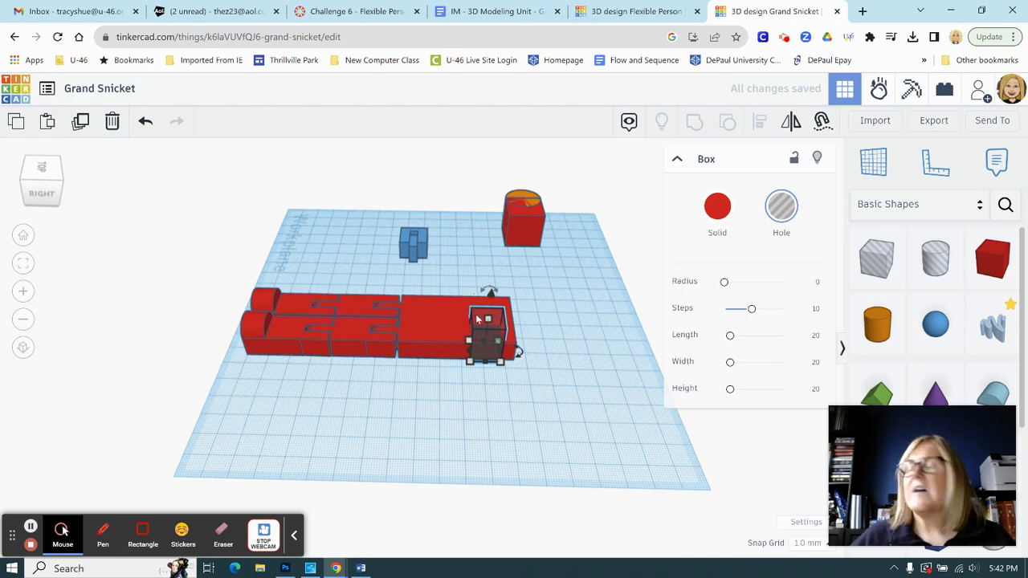
pyautogui.moveTo(530, 454); pyautogui.dragTo(598, 486, button='right')
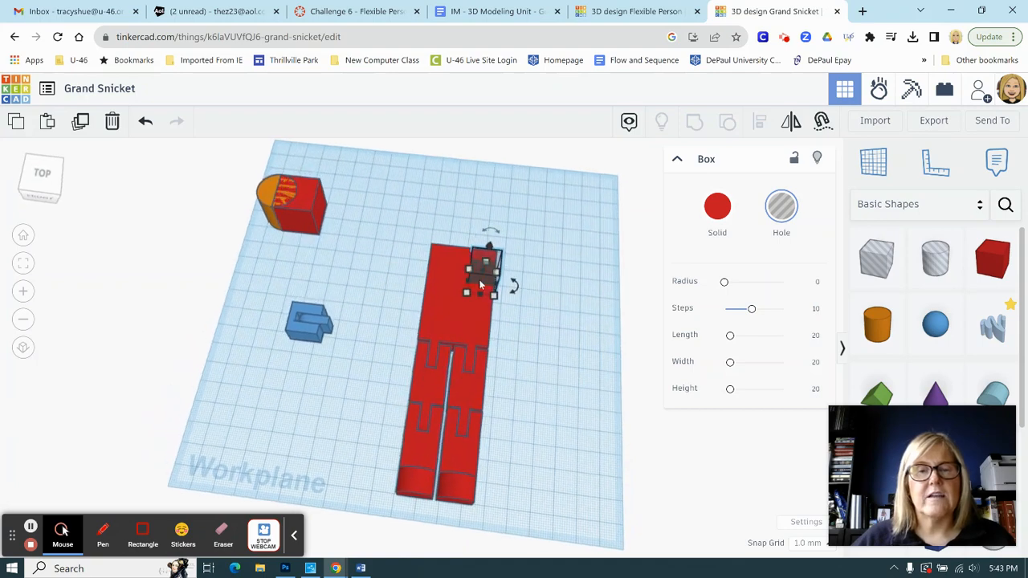
# Step: Align the hole box and the grouped body flush along their shared outer side edge
pyautogui.moveTo(452, 215); pyautogui.dragTo(526, 337)
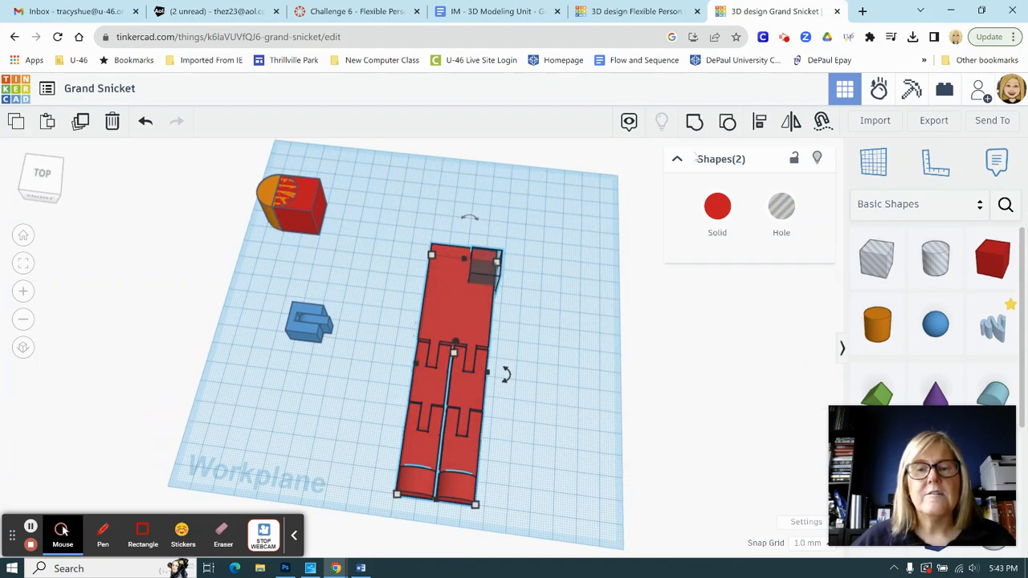
pyautogui.click(760, 120)
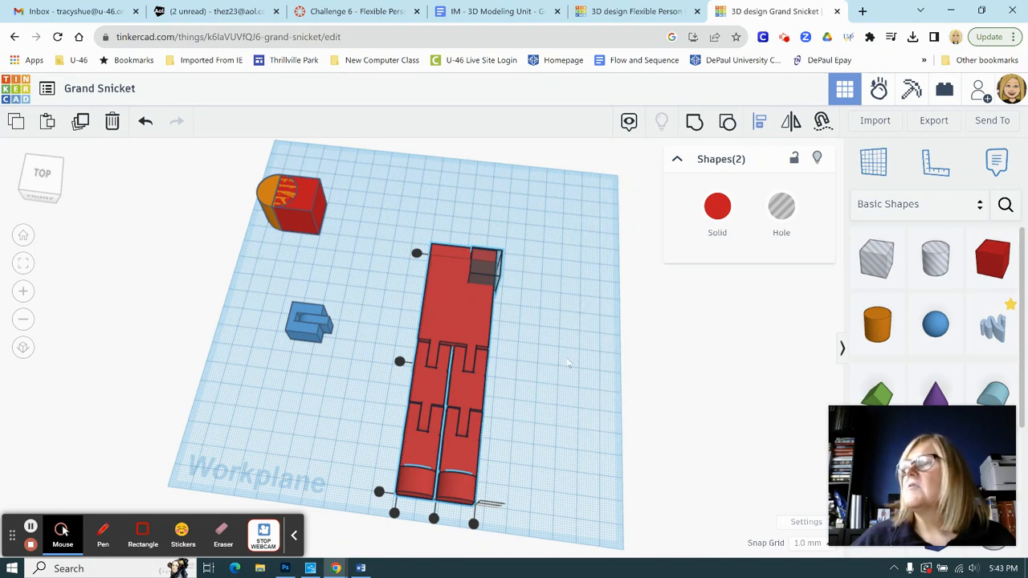
pyautogui.click(474, 524)
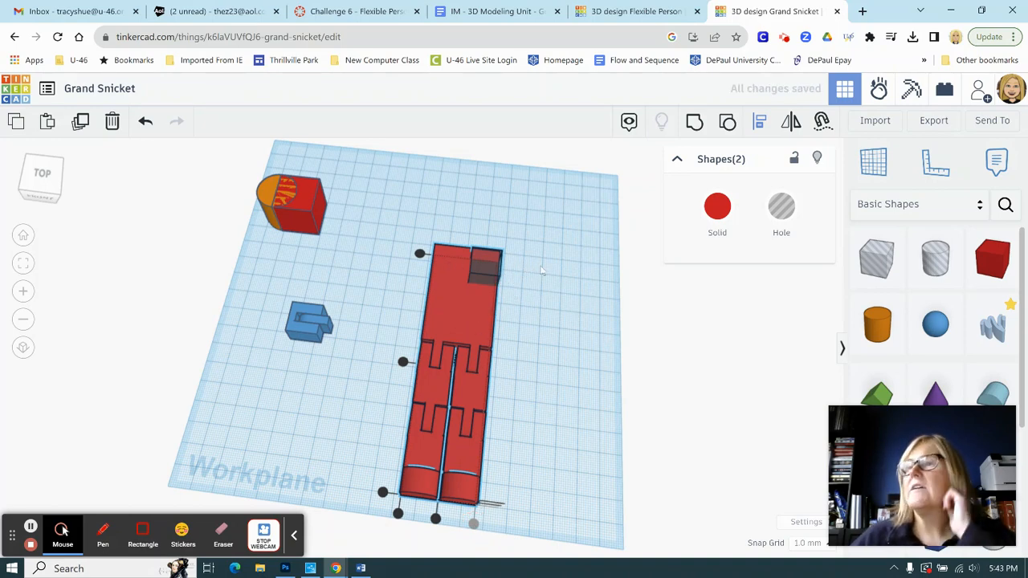
pyautogui.click(539, 282)
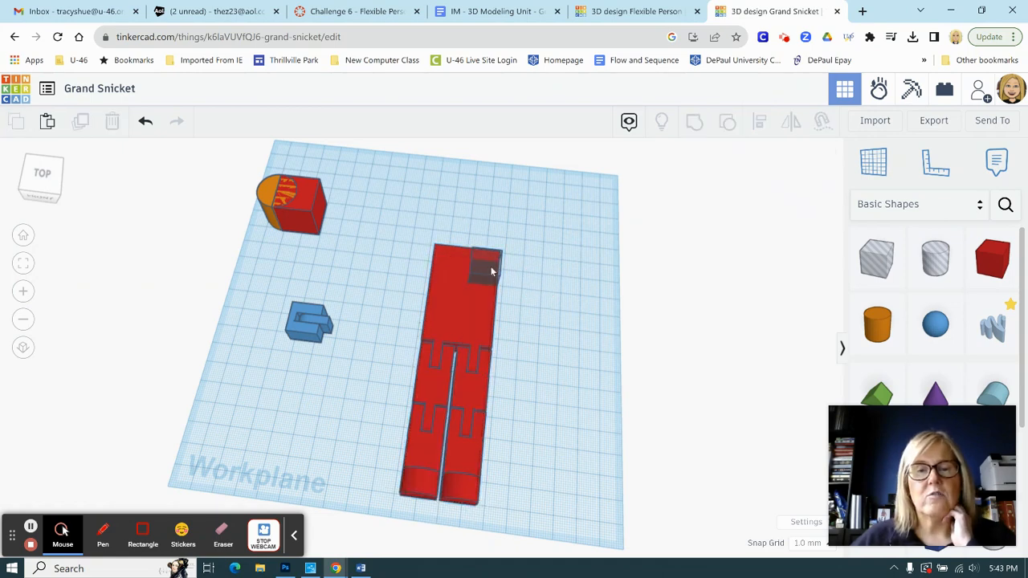
# Step: Duplicate the shoulder hole box and shift the copy straight across to the opposite side edge of the body
pyautogui.click(491, 273)
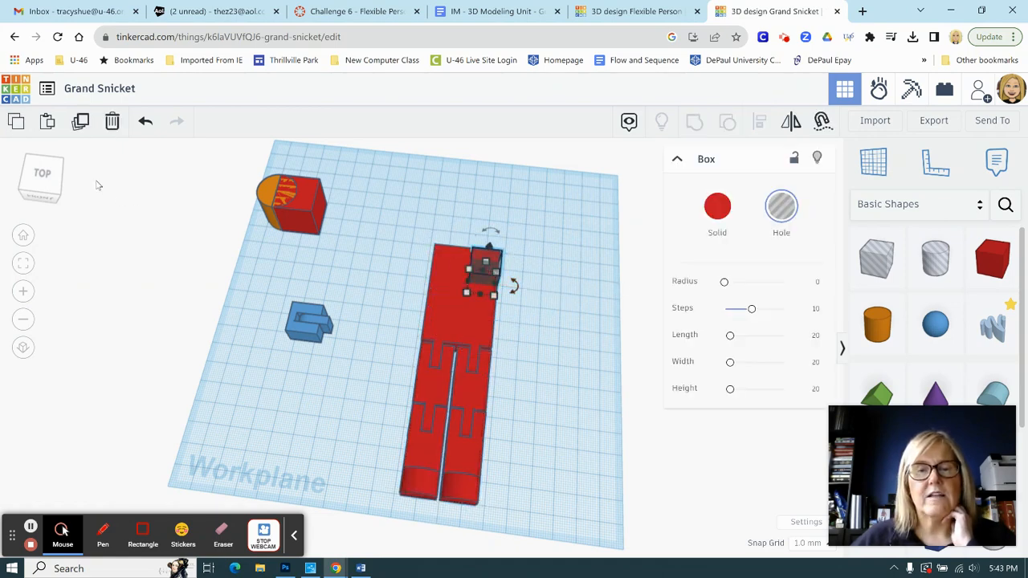
pyautogui.click(80, 121)
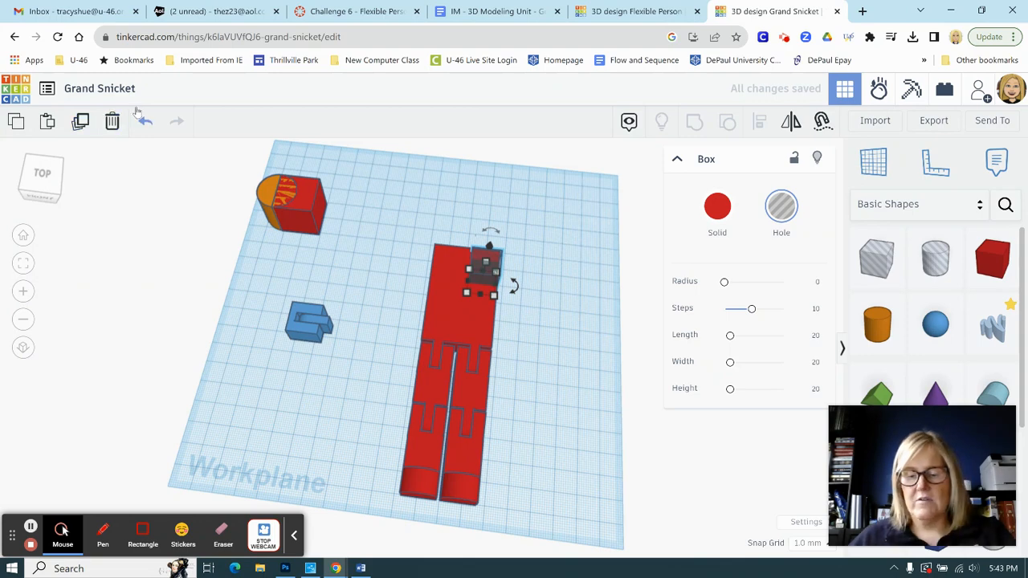
pyautogui.press('Left')
pyautogui.press('Left')
pyautogui.press('Left')
pyautogui.press('Left')
pyautogui.press('Left')
pyautogui.press('Left')
pyautogui.press('Left')
pyautogui.press('Left')
pyautogui.press('Left')
pyautogui.press('Left')
pyautogui.press('Left')
pyautogui.press('Left')
pyautogui.press('Left')
pyautogui.press('Left')
pyautogui.press('Left')
pyautogui.press('Left')
pyautogui.press('Left')
pyautogui.press('Left')
pyautogui.press('Left')
pyautogui.press('Left')
pyautogui.press('Left')
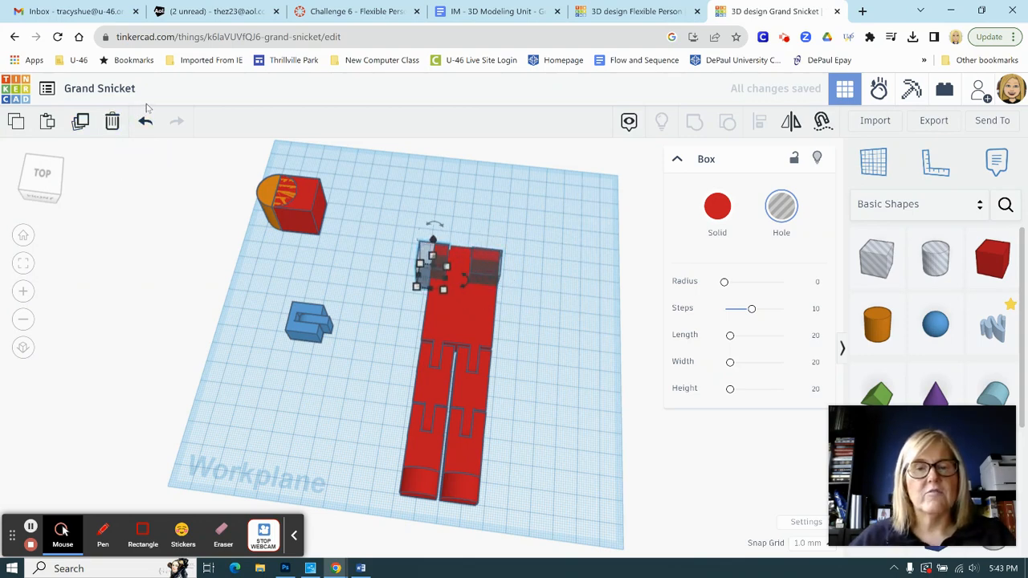
pyautogui.press('Right')
pyautogui.press('Right')
pyautogui.press('Right')
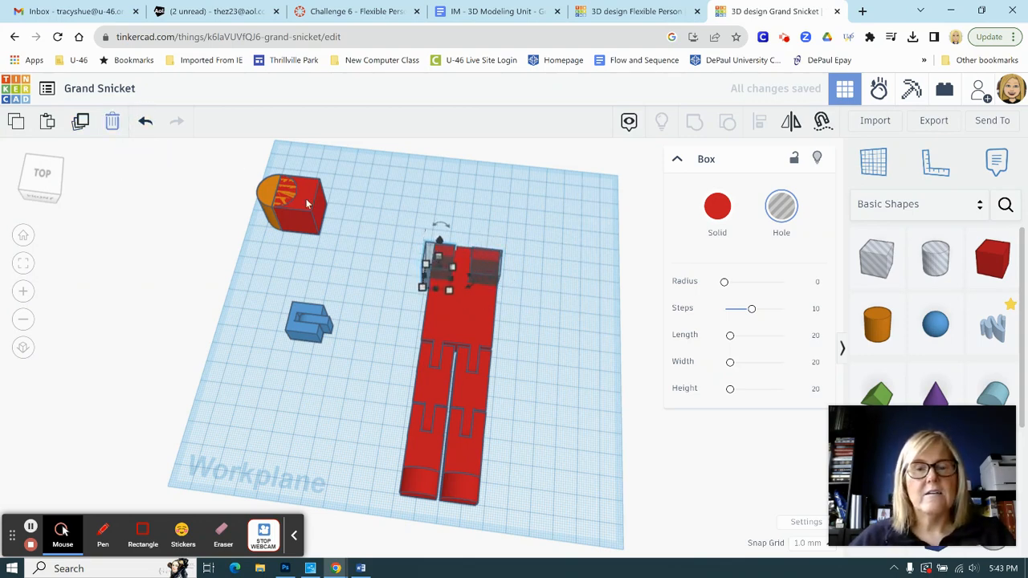
# Step: Align the duplicated hole box and the grouped body flush along the body's opposite side edge
pyautogui.keyDown('shift'); pyautogui.click(435, 320); pyautogui.keyUp('shift')
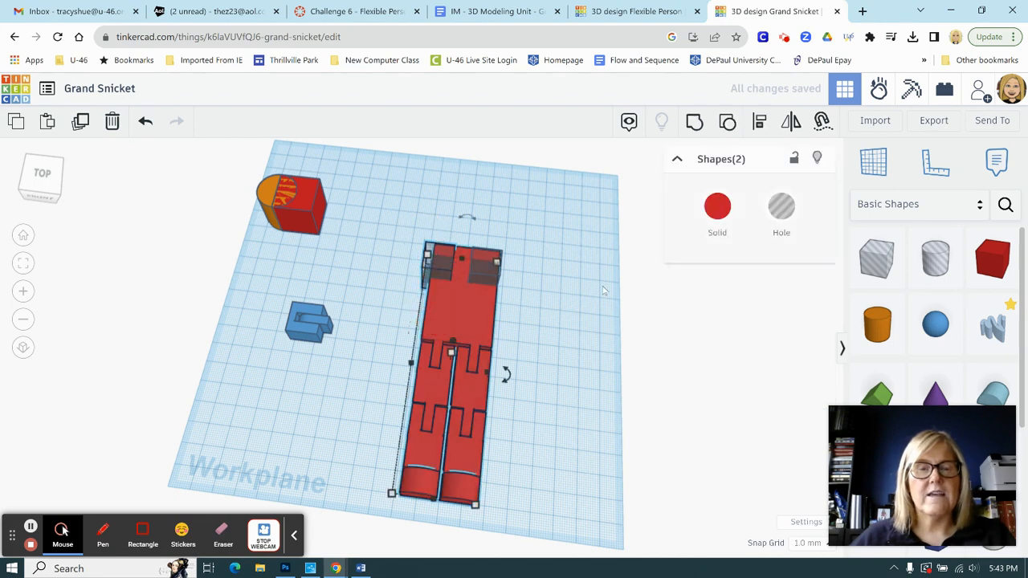
pyautogui.click(758, 120)
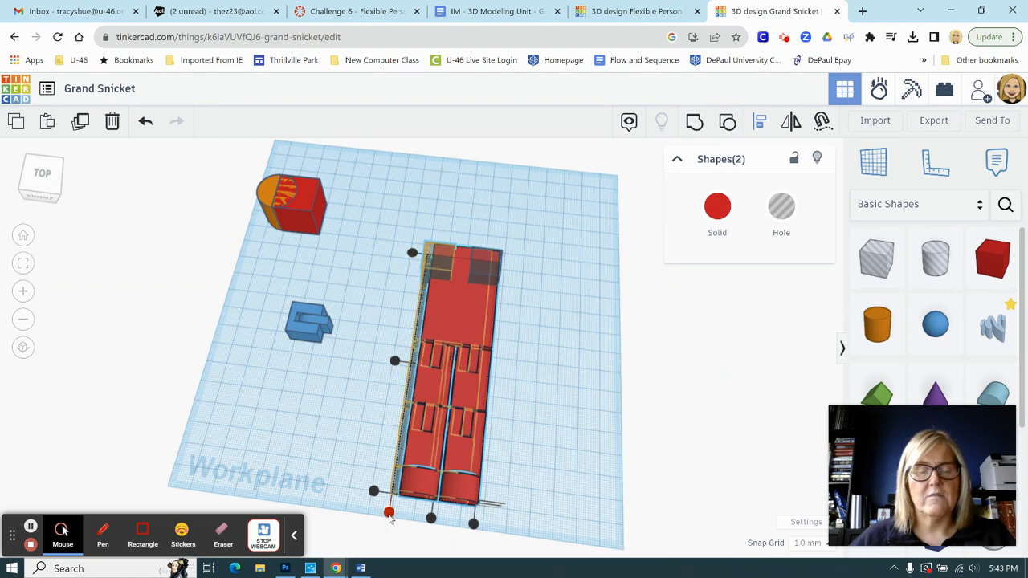
pyautogui.click(388, 513)
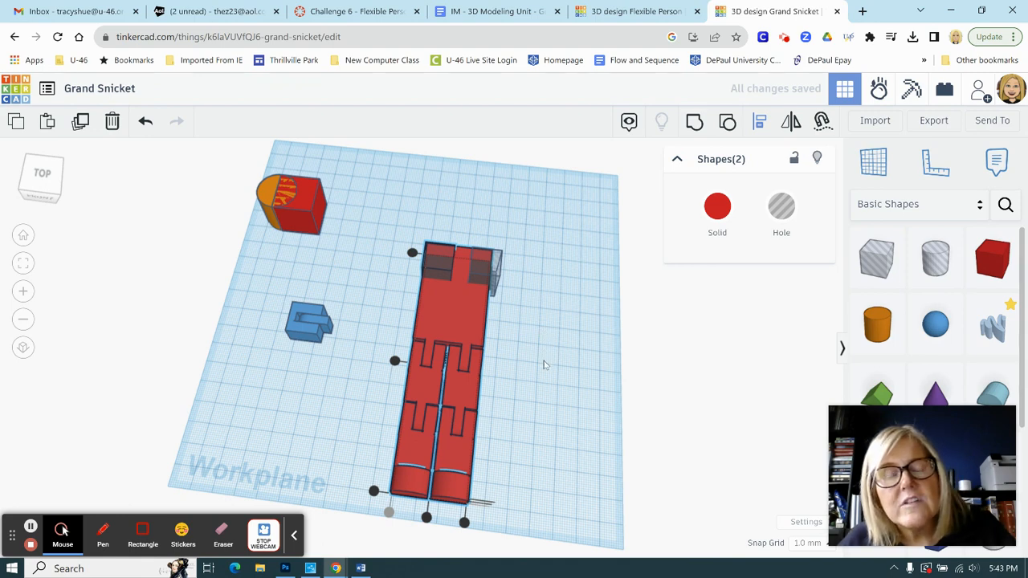
# Step: Undo the last alignment and shift the misplaced shoulder hole box 5 mm inward over the body's side edge
pyautogui.hotkey('ctrl', 'z')
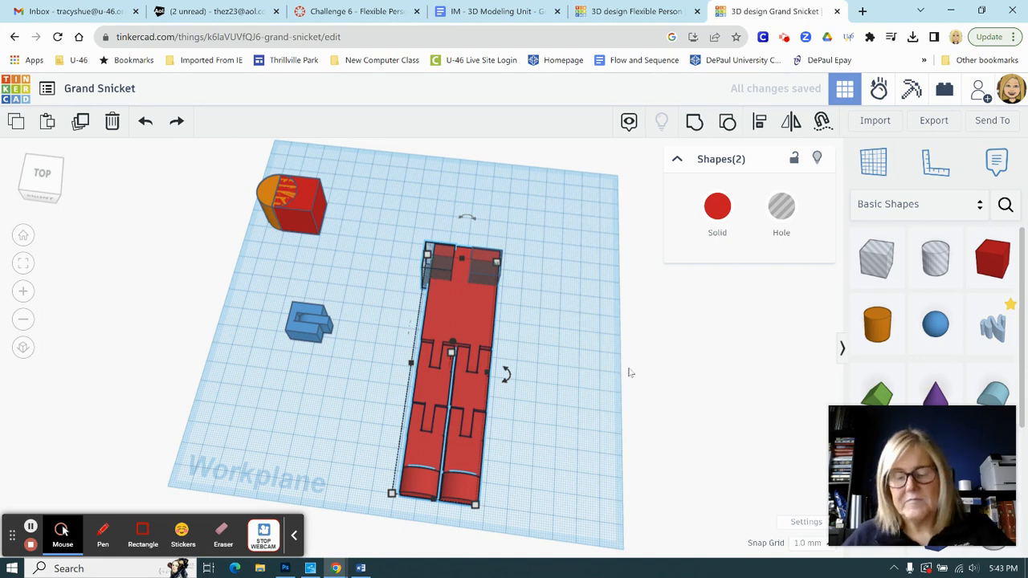
pyautogui.click(551, 321)
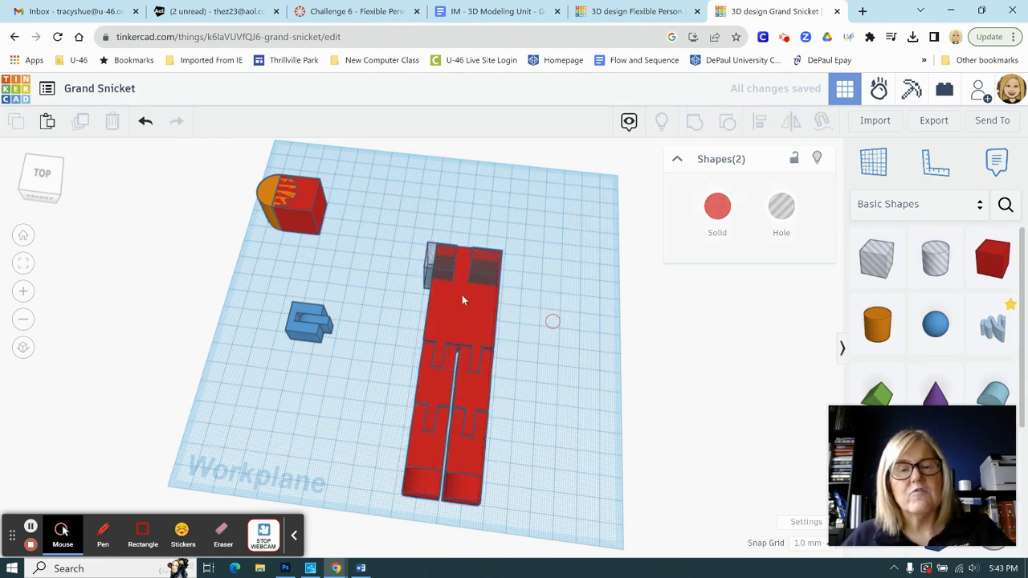
pyautogui.click(448, 277)
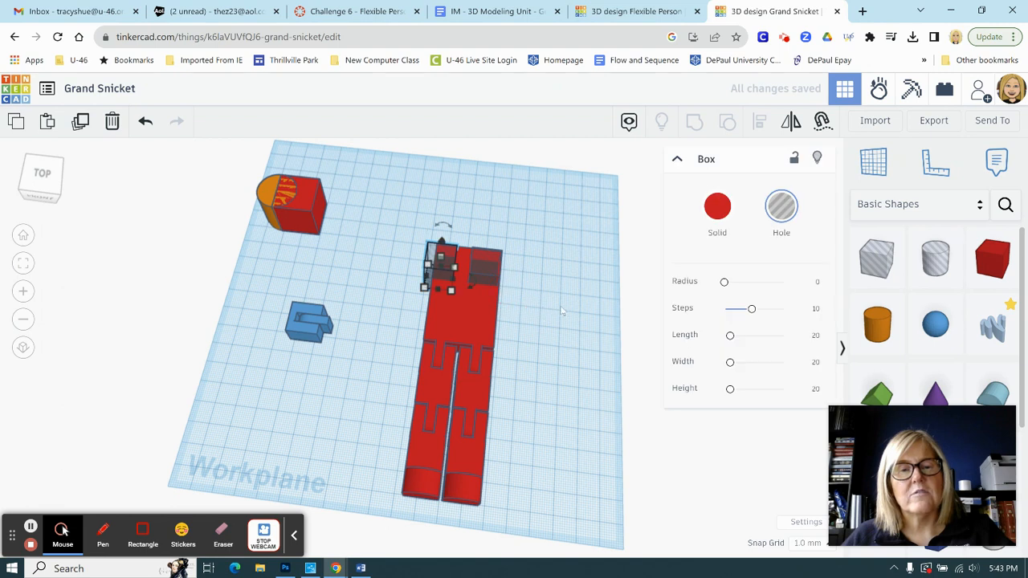
pyautogui.press('Right')
pyautogui.press('Right')
pyautogui.press('Right')
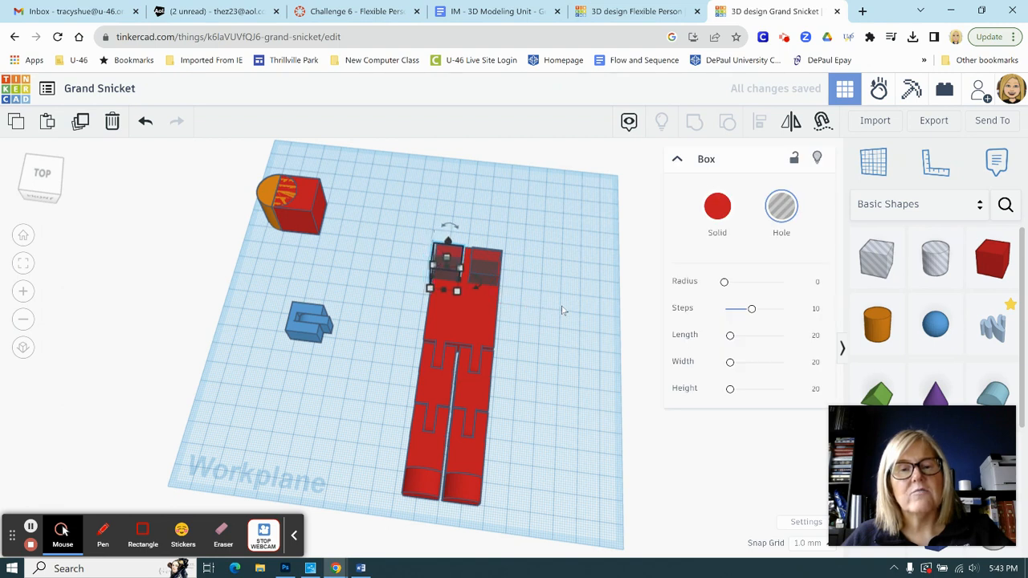
pyautogui.press('Right')
pyautogui.press('Right')
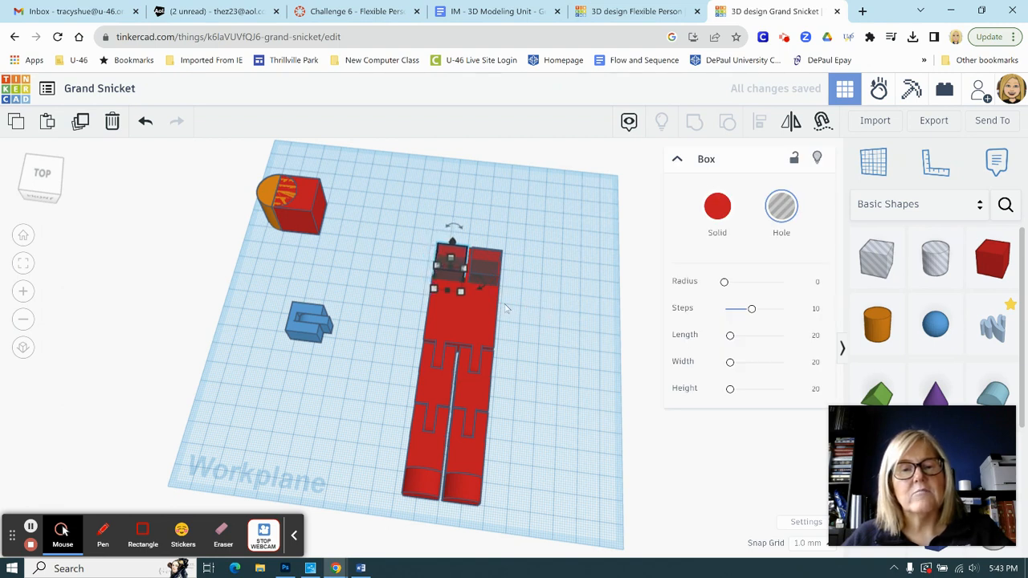
# Step: Align the repositioned hole box and the grouped body flush along the body's outer side edge
pyautogui.moveTo(424, 233); pyautogui.dragTo(444, 298)
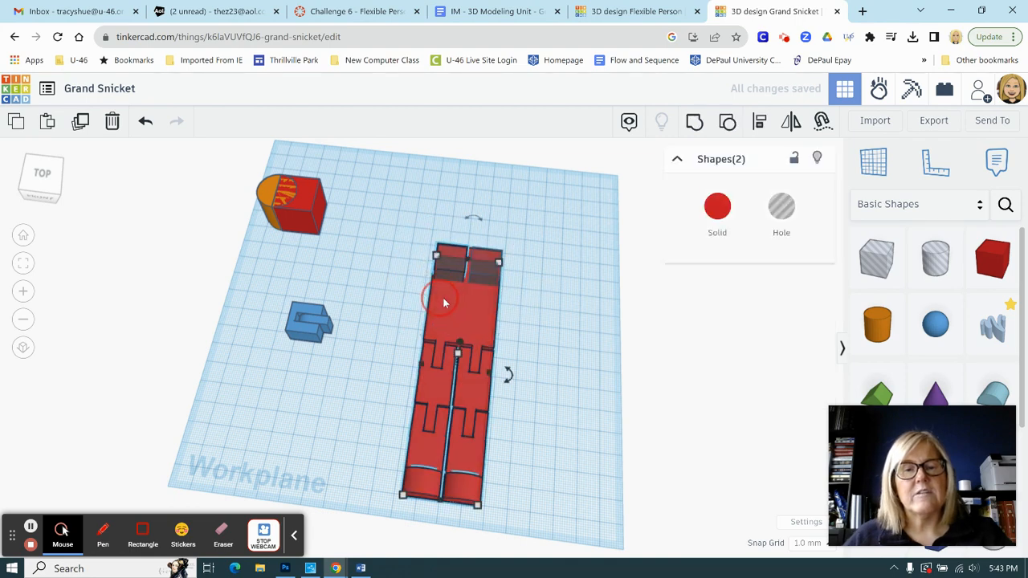
pyautogui.click(758, 121)
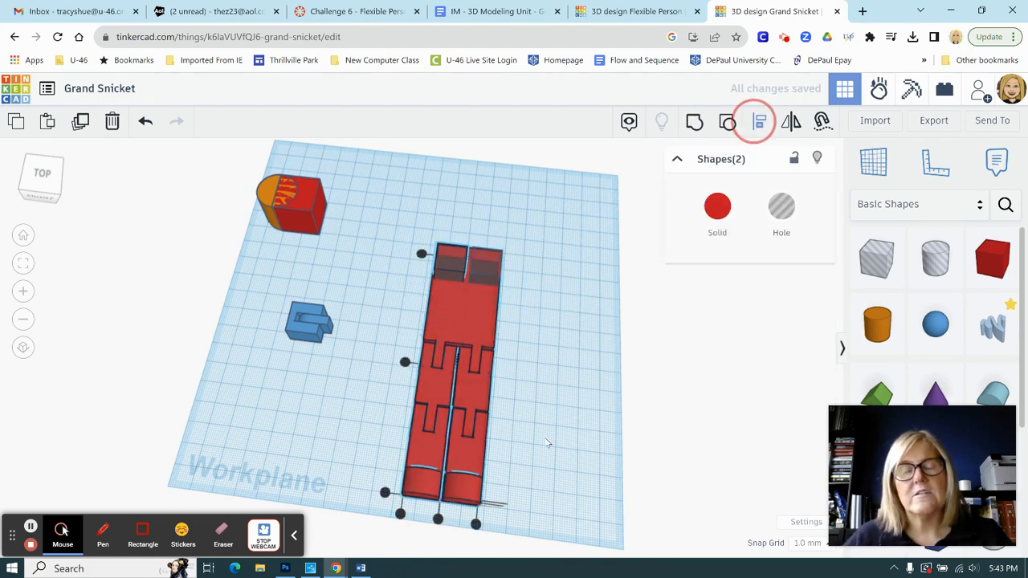
pyautogui.click(400, 514)
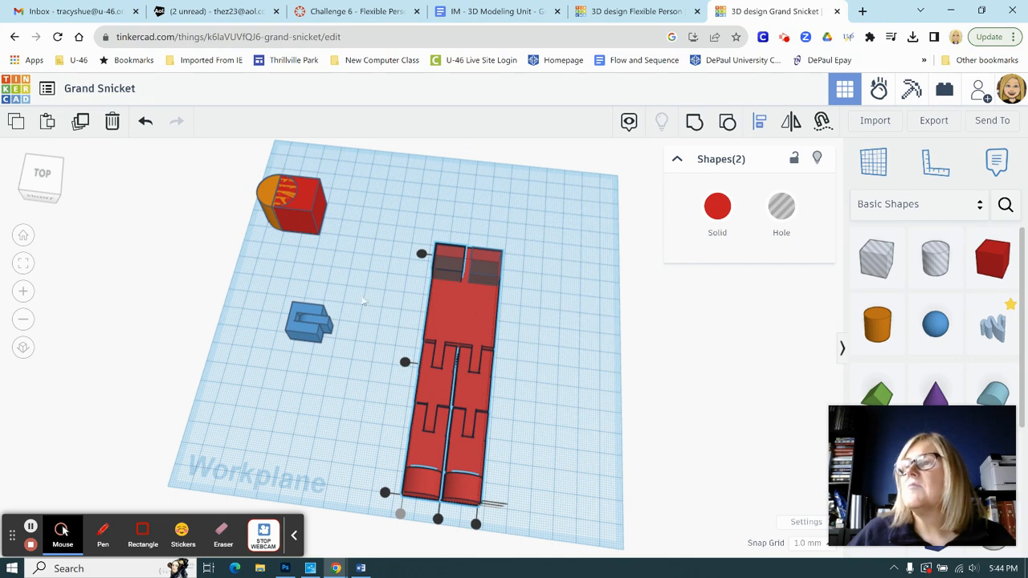
# Step: Try grouping the body with both shoulder hole boxes, undo it, and restore the body-and-legs group
pyautogui.moveTo(394, 210); pyautogui.dragTo(557, 351)
pyautogui.click(694, 121)
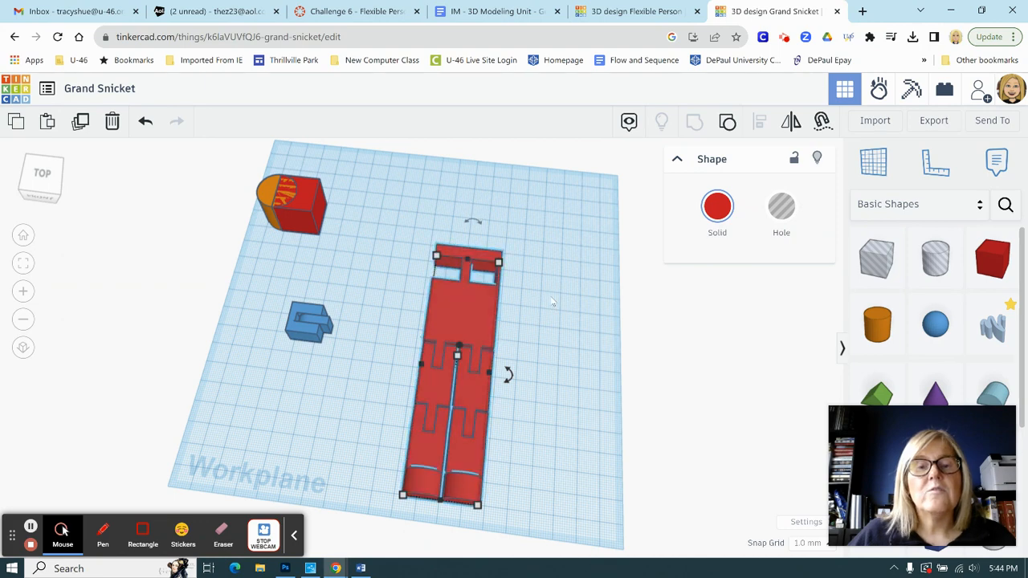
pyautogui.moveTo(542, 336); pyautogui.dragTo(501, 299, button='right')
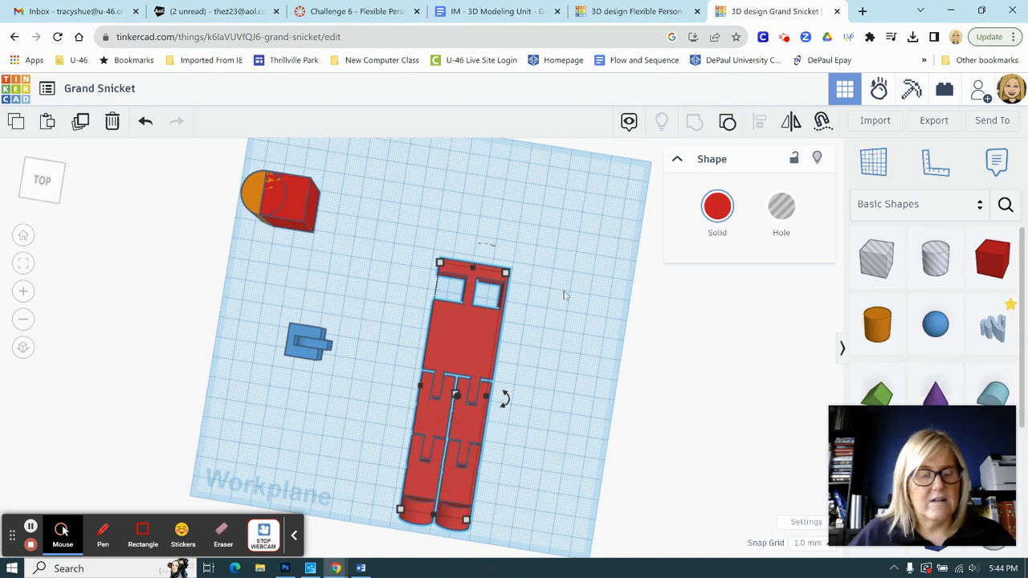
pyautogui.hotkey('ctrl', 'z')
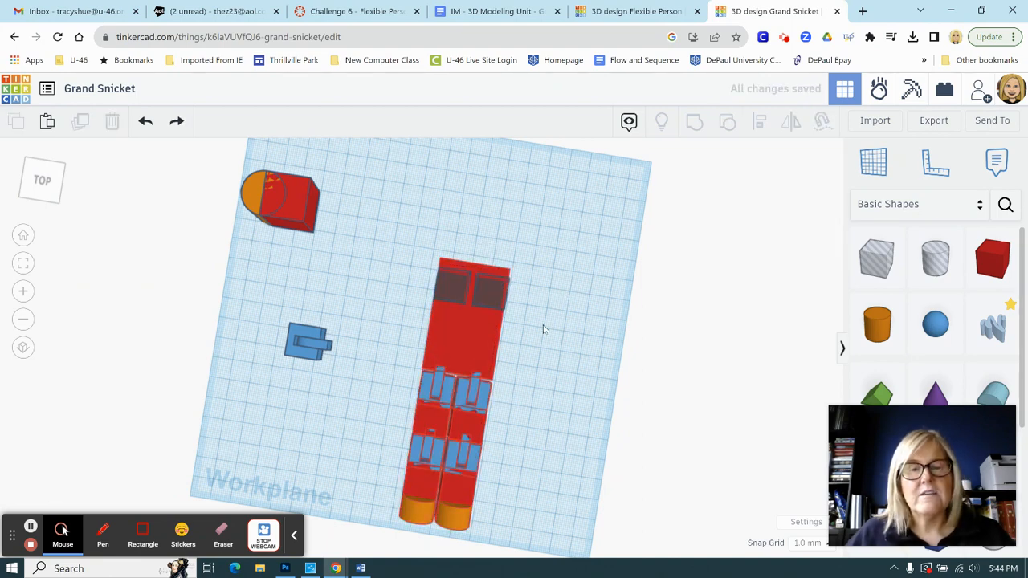
pyautogui.click(532, 308)
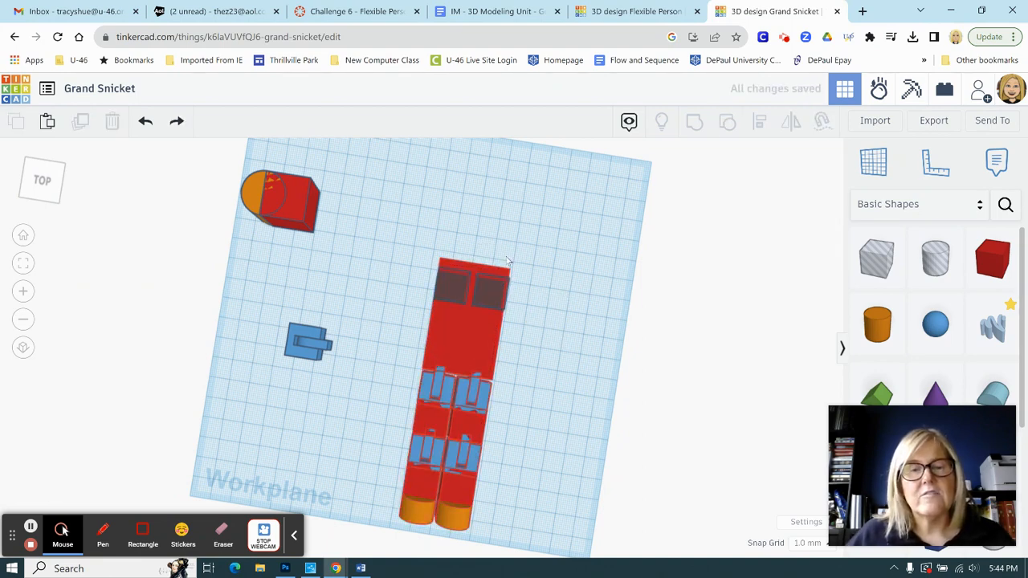
pyautogui.hotkey('ctrl', 'y')
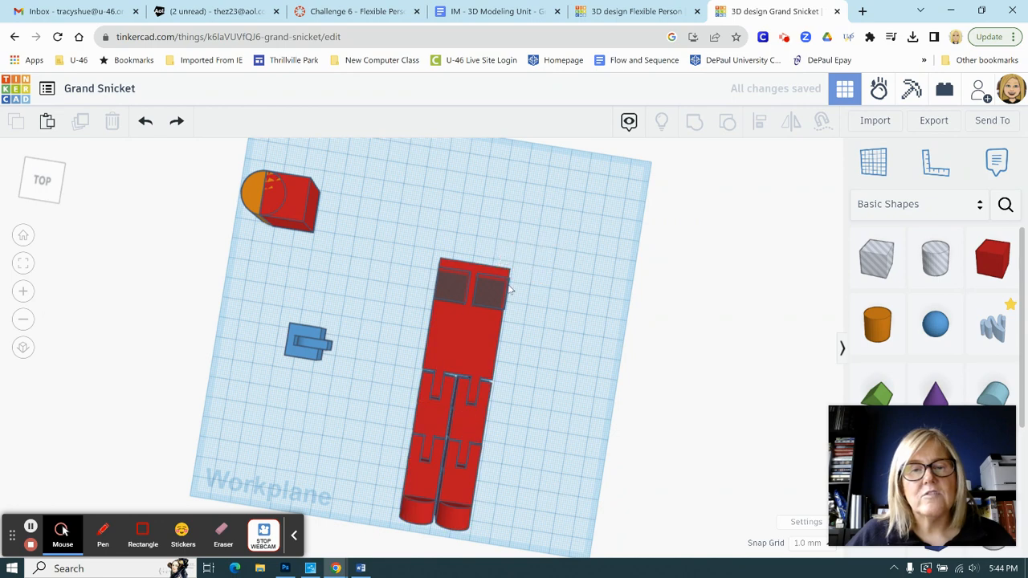
# Step: Try grouping only one shoulder hole box with the body, and undo that grouping
pyautogui.moveTo(504, 255); pyautogui.dragTo(501, 377)
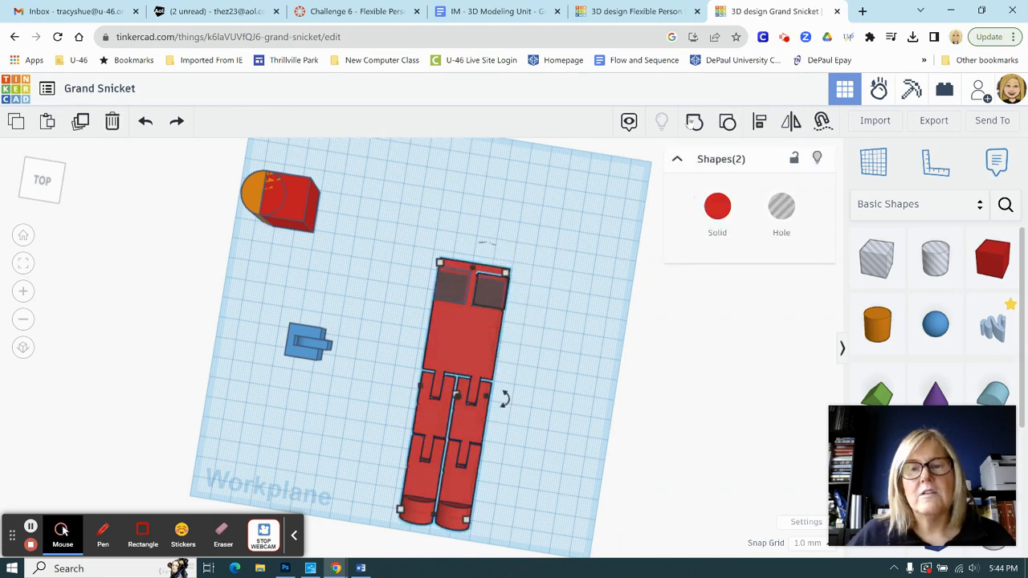
pyautogui.click(694, 121)
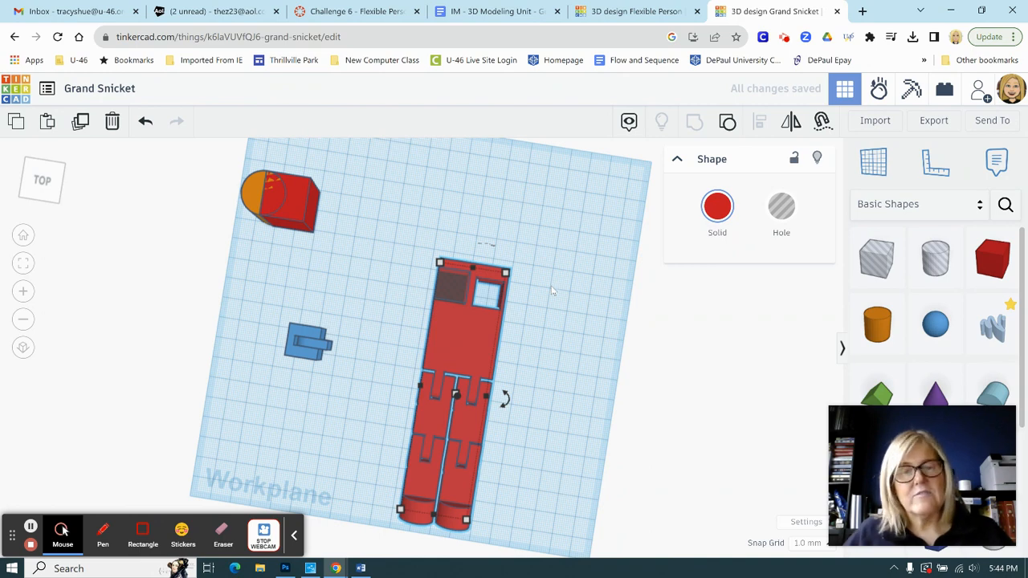
pyautogui.hotkey('ctrl', 'z')
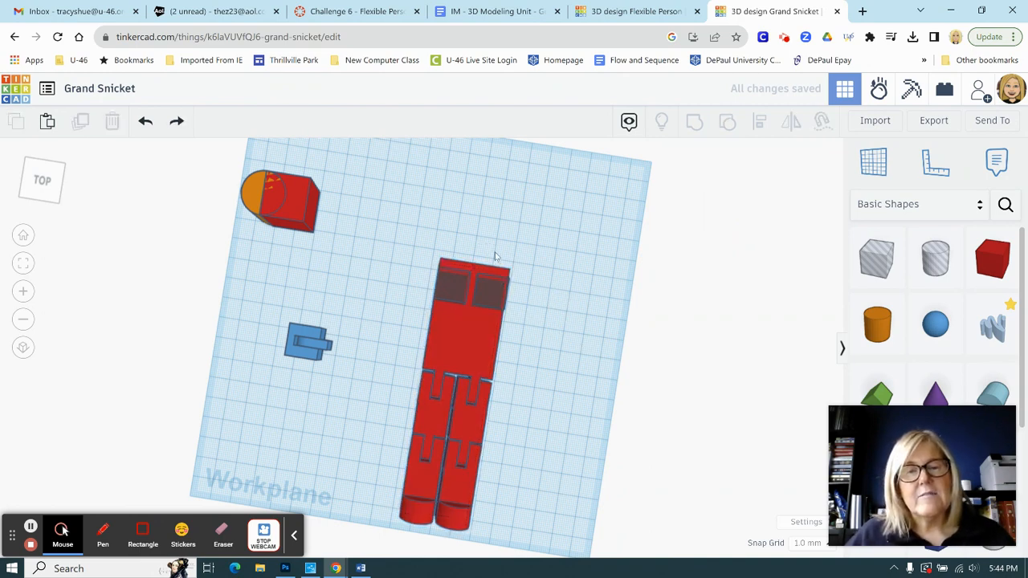
# Step: Align the other shoulder hole box flush with the body's opposite outer side edge
pyautogui.moveTo(494, 252); pyautogui.dragTo(519, 356)
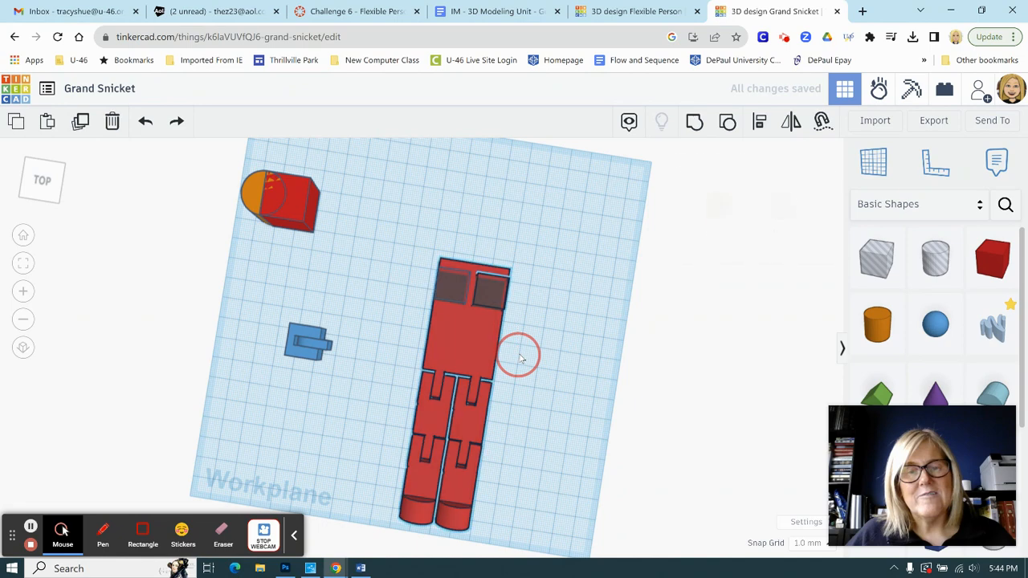
pyautogui.click(759, 120)
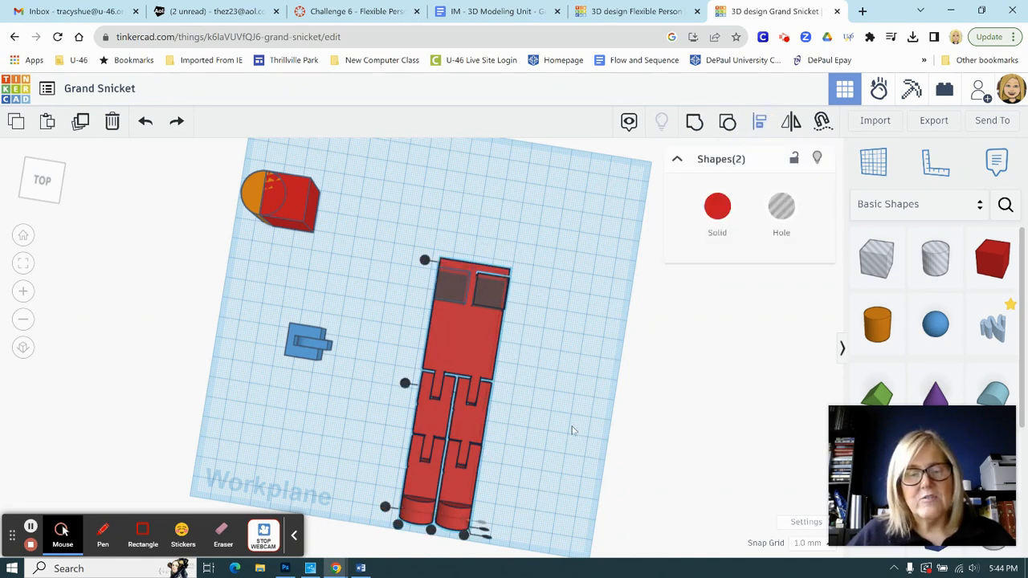
pyautogui.moveTo(573, 428); pyautogui.dragTo(526, 477, button='right')
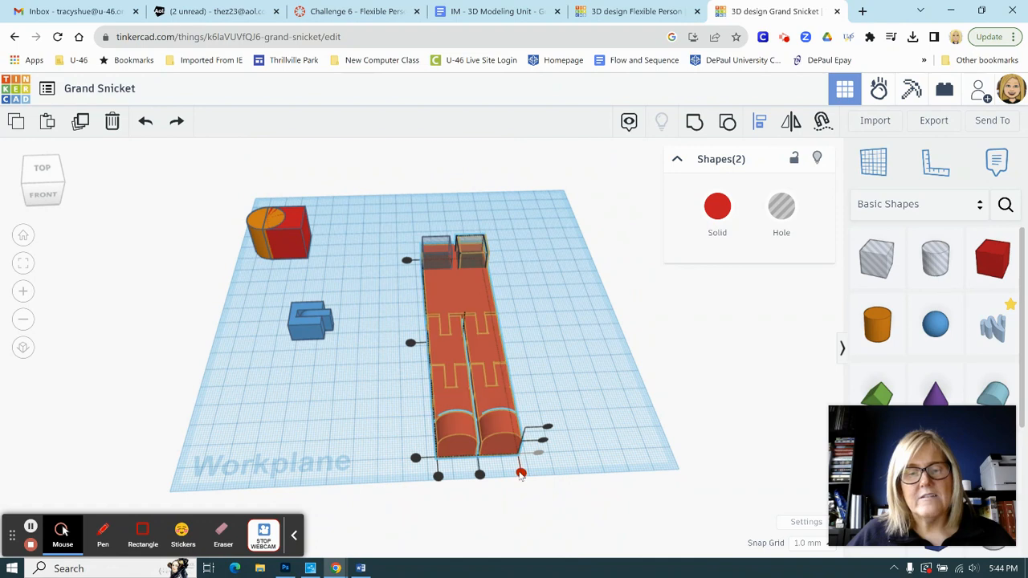
pyautogui.click(521, 474)
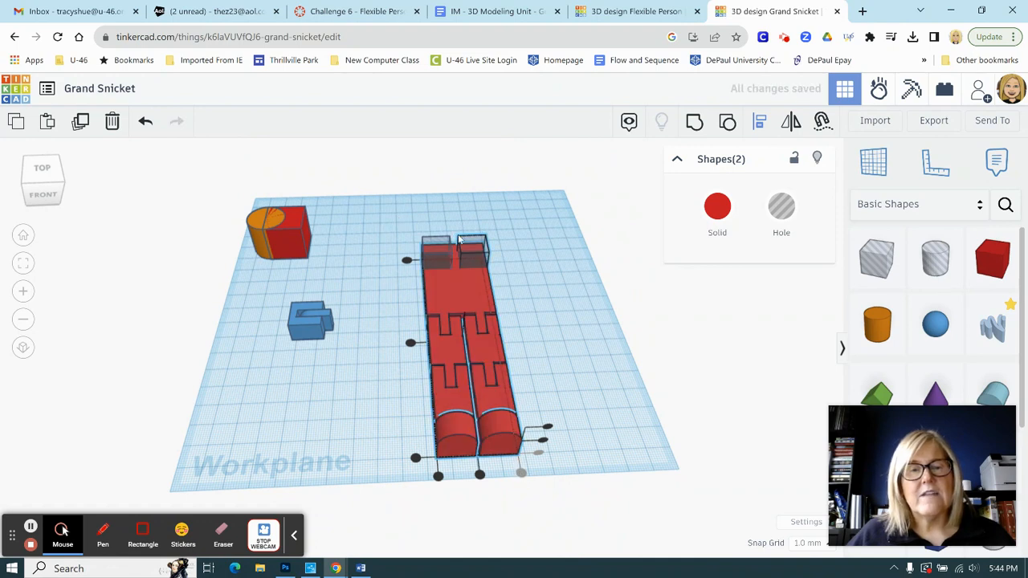
# Step: Group the body with both hole boxes to cut the two shoulder openings
pyautogui.moveTo(397, 216); pyautogui.dragTo(548, 392)
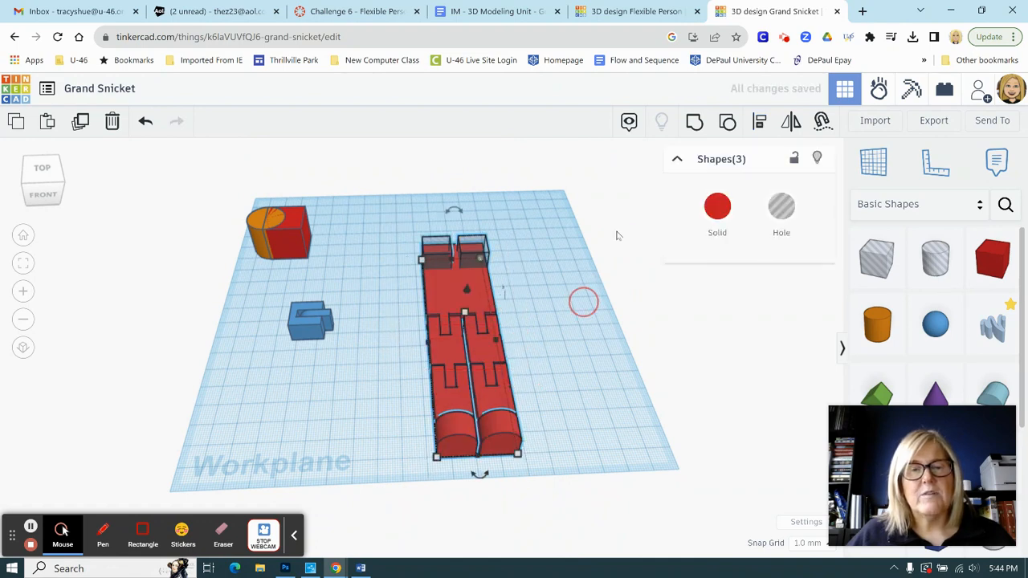
pyautogui.click(693, 121)
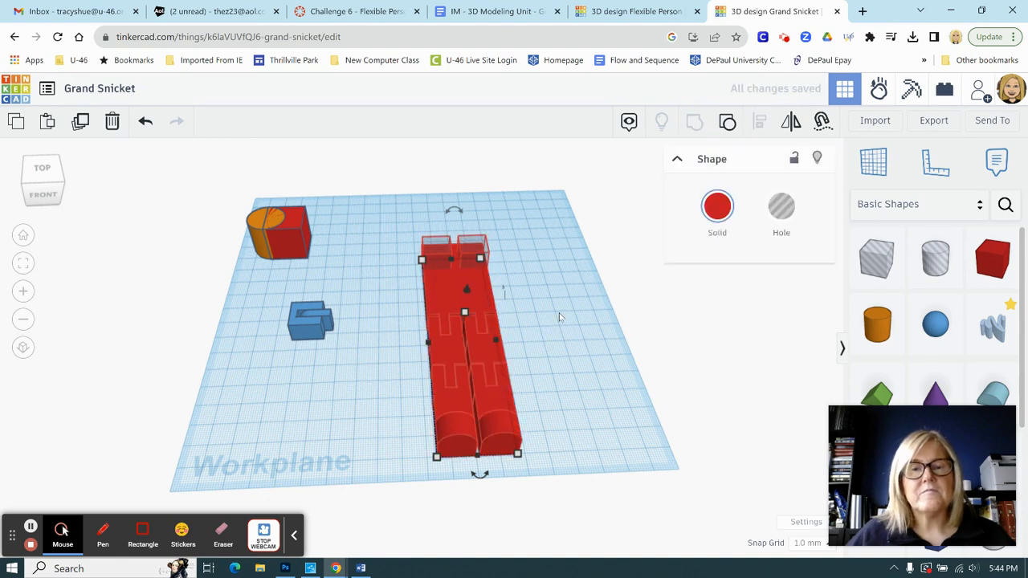
pyautogui.moveTo(559, 317); pyautogui.dragTo(540, 410, button='right')
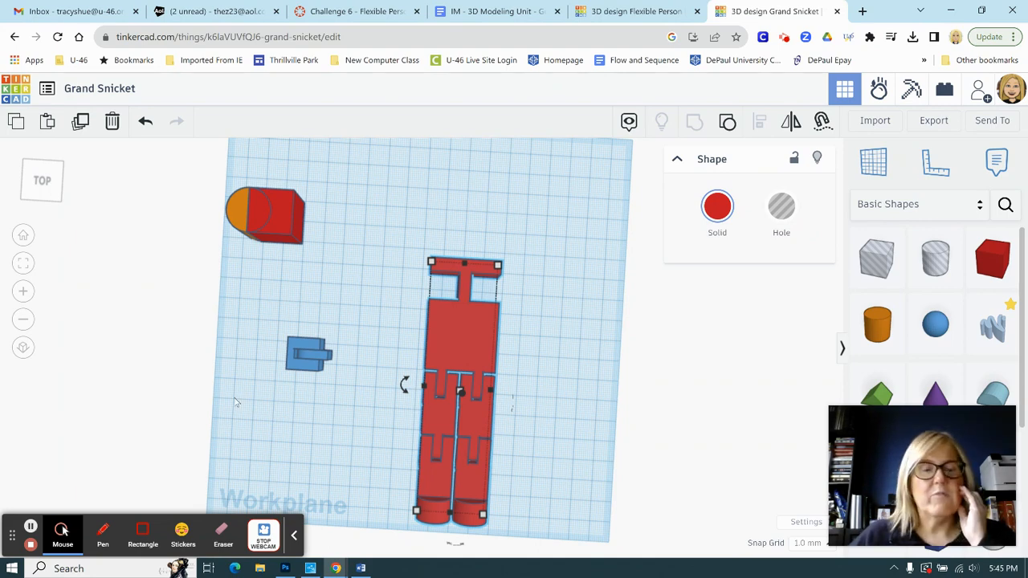
# Step: Duplicate the blue joint and move the copy 83 mm across and 37 mm up into a shoulder opening
pyautogui.click(295, 354)
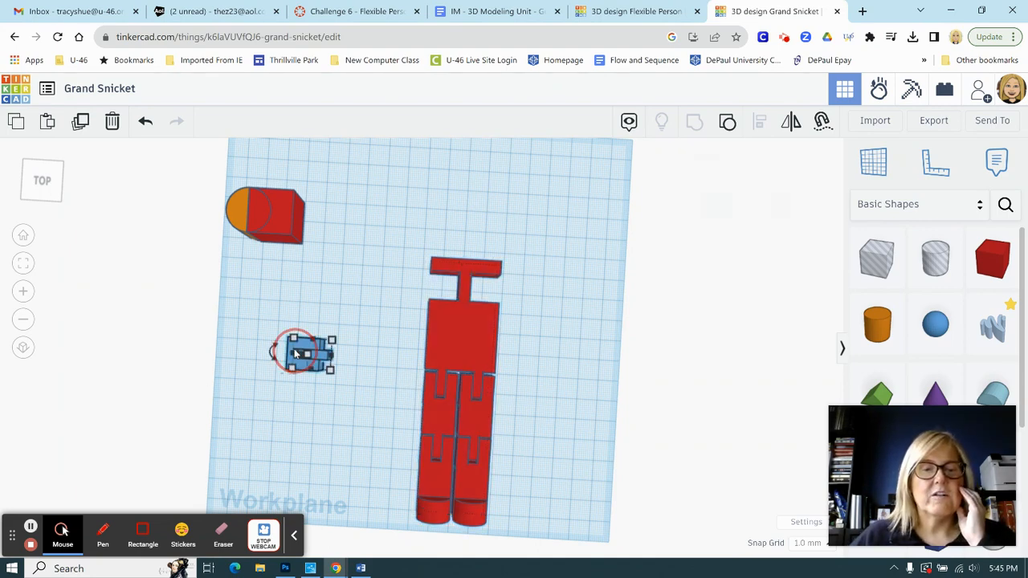
pyautogui.click(81, 121)
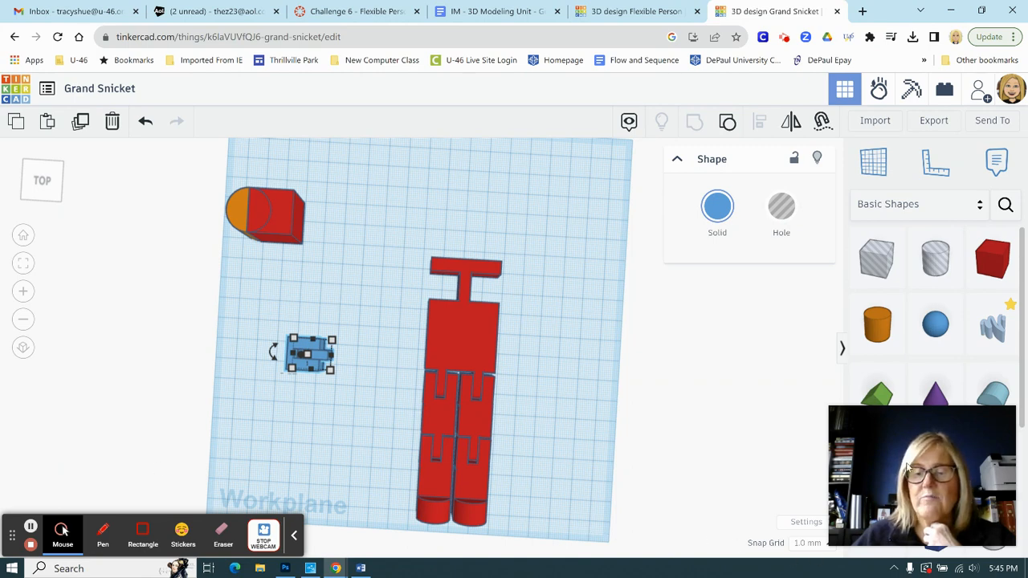
pyautogui.click(806, 544)
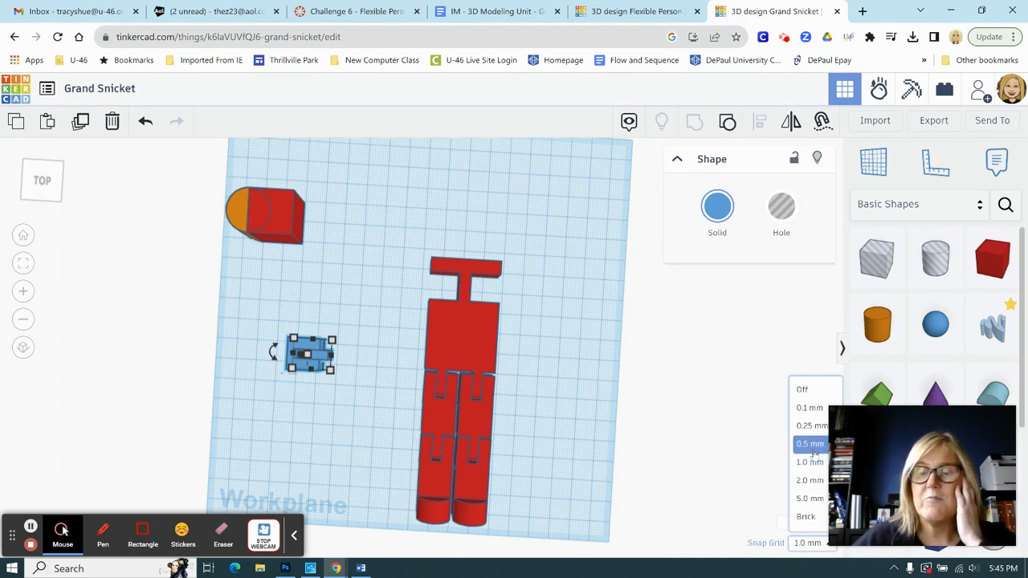
pyautogui.click(555, 447)
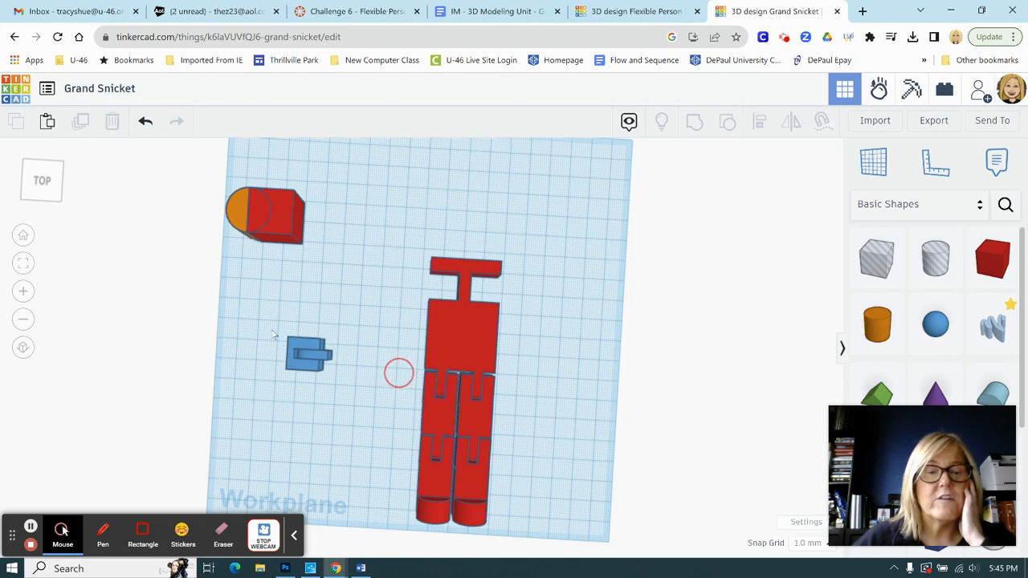
pyautogui.moveTo(306, 350); pyautogui.dragTo(482, 283)
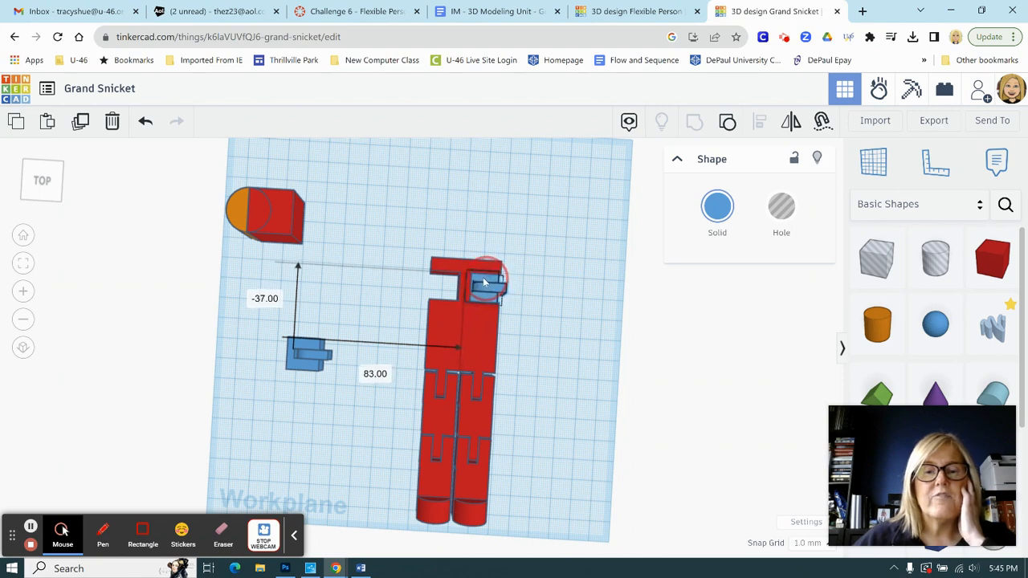
# Step: Nudge the blue joint copy 1 mm outward within the shoulder opening
pyautogui.scroll(2, 535, 346)
pyautogui.scroll(1, 550, 381)
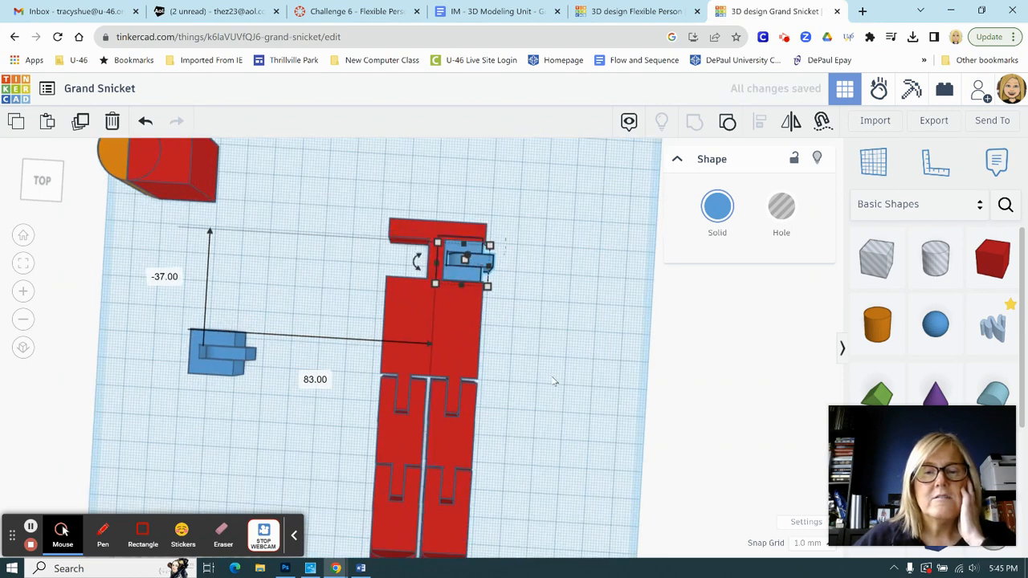
pyautogui.scroll(2, 546, 382)
pyautogui.scroll(2, 542, 381)
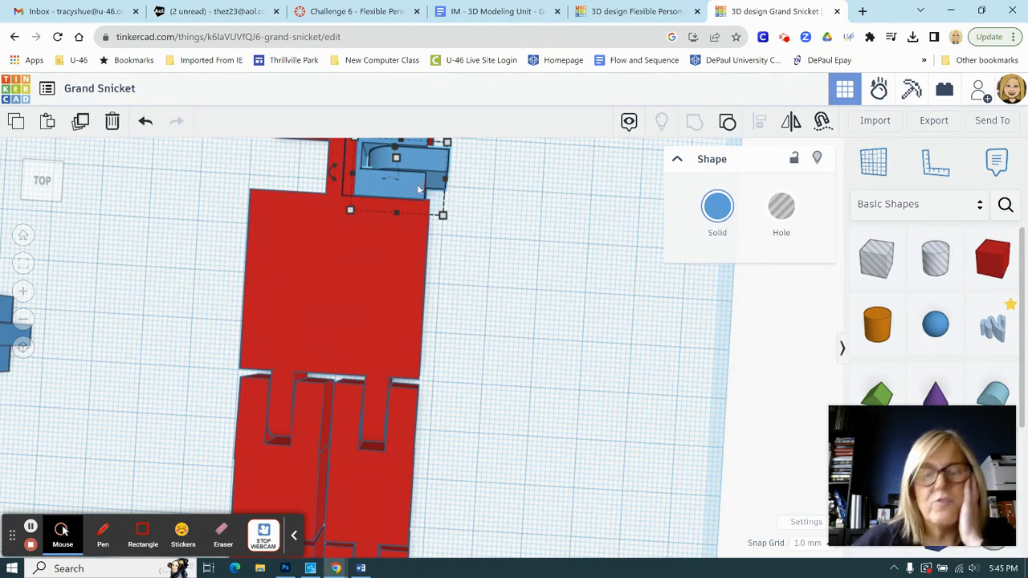
pyautogui.press('Right')
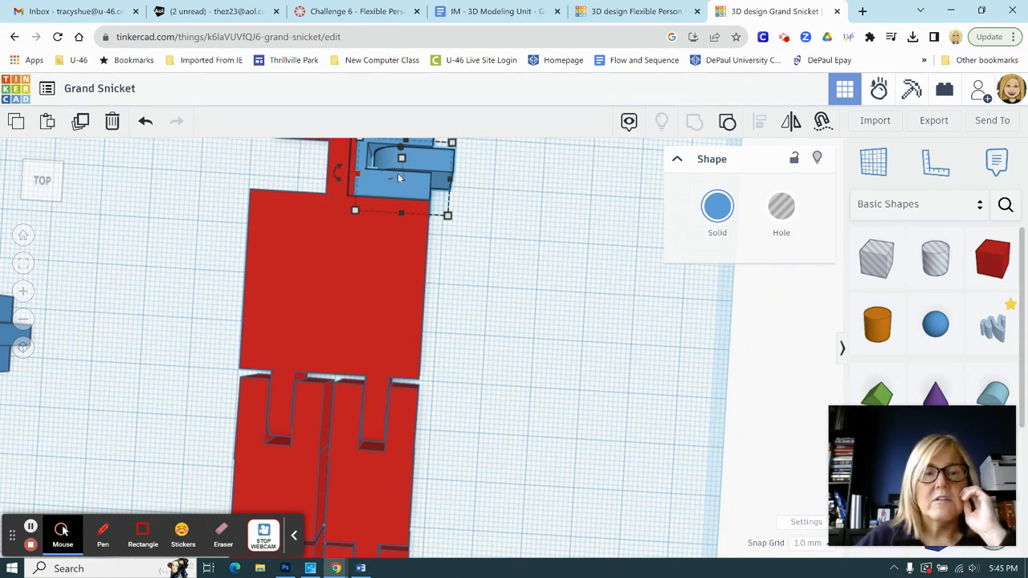
# Step: Duplicate the blue shoulder joint in place and rotate the copy 180° in the workplane
pyautogui.click(81, 120)
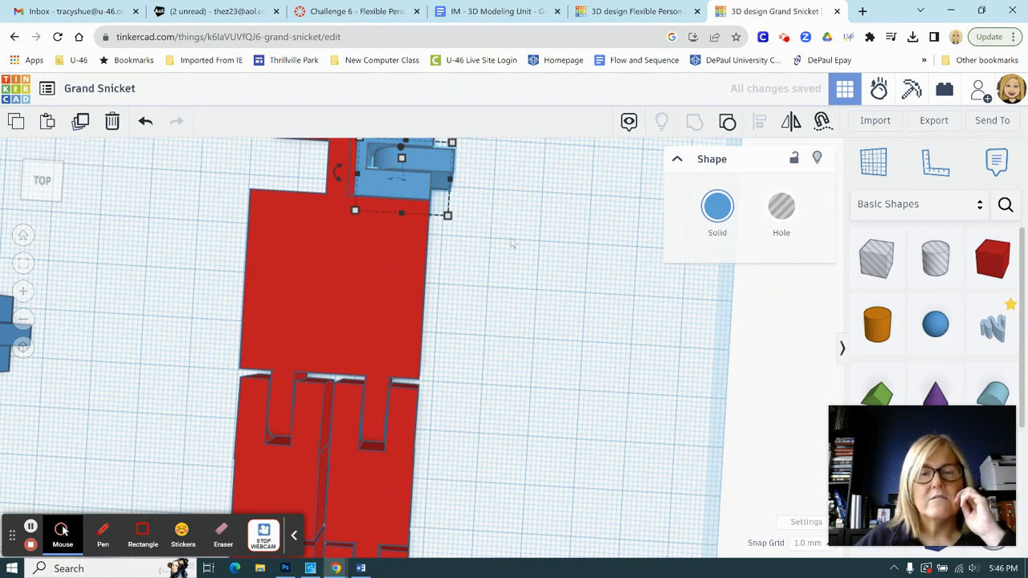
pyautogui.scroll(-3, 513, 243)
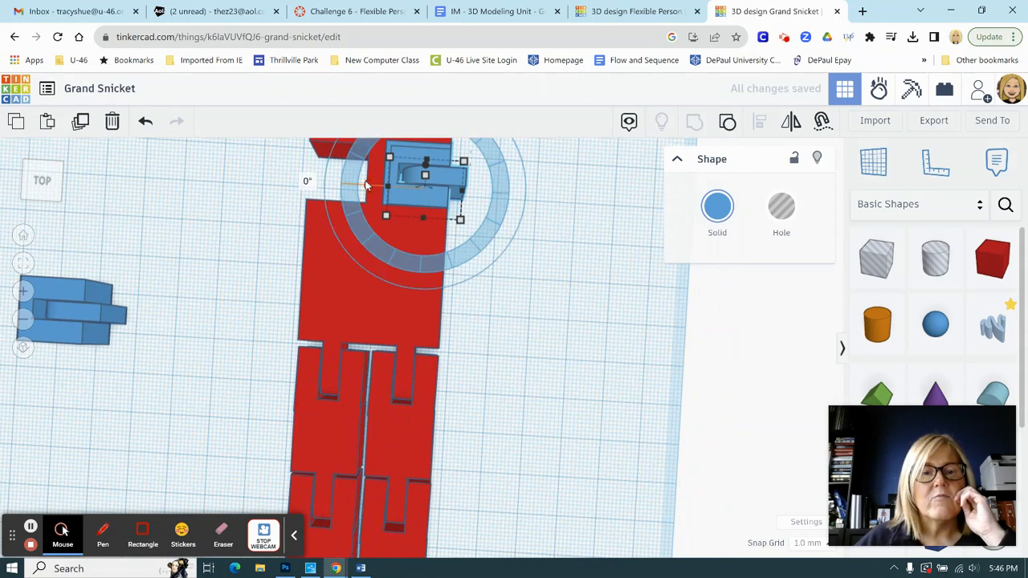
pyautogui.moveTo(365, 185); pyautogui.dragTo(486, 206)
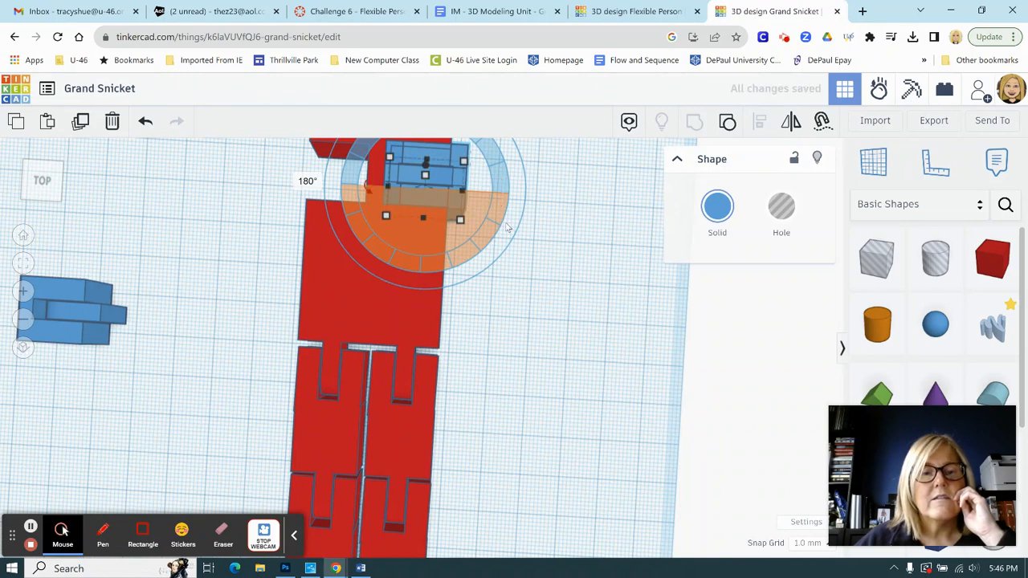
# Step: Move the rotated blue joint copy straight across the body into the empty shoulder opening on the opposite side
pyautogui.press('Left')
pyautogui.press('Left')
pyautogui.press('Left')
pyautogui.press('Left')
pyautogui.press('Left')
pyautogui.press('Left')
pyautogui.press('Left')
pyautogui.press('Left')
pyautogui.press('Left')
pyautogui.press('Left')
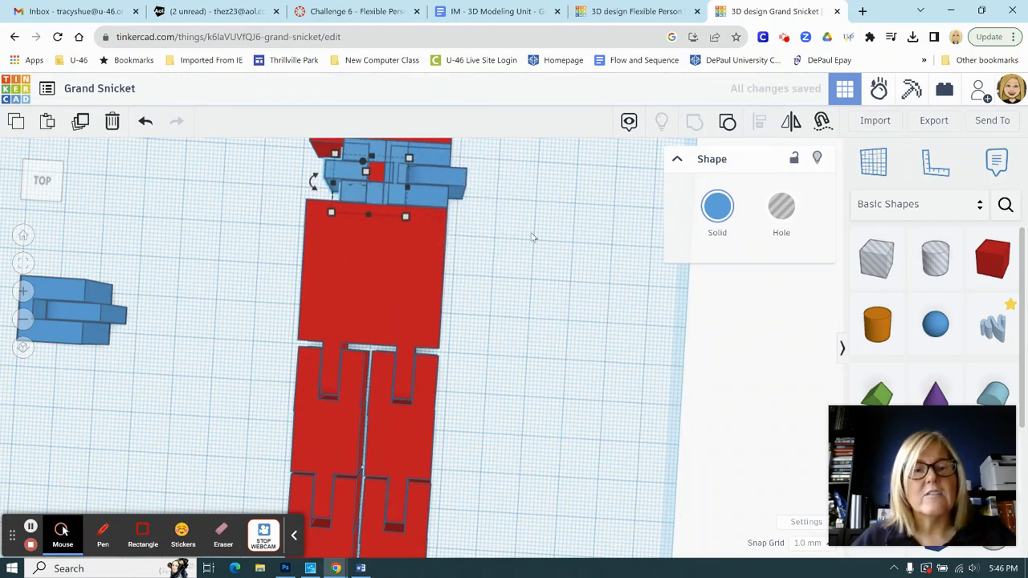
pyautogui.press('Right')
pyautogui.press('Right')
pyautogui.press('Right')
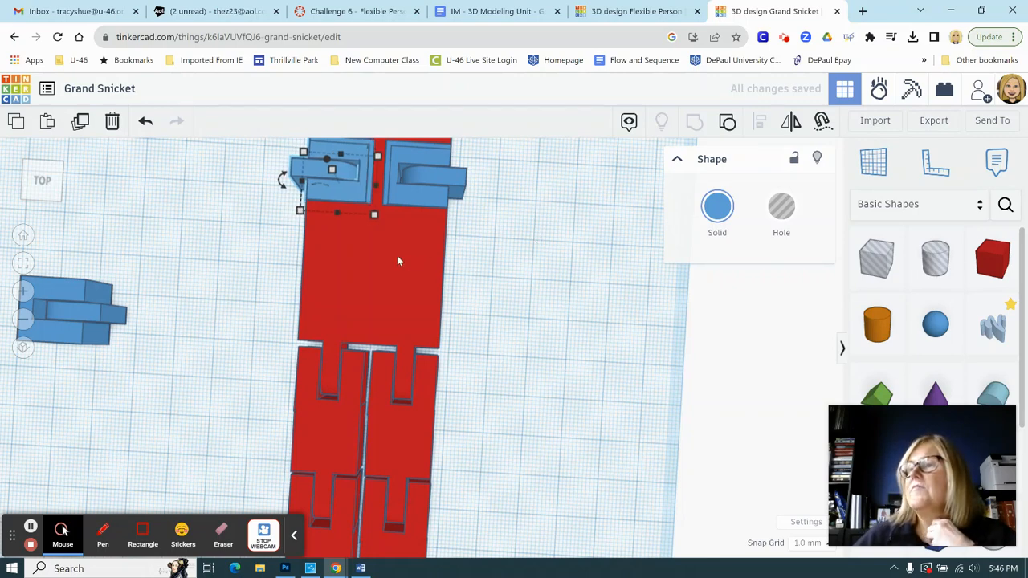
# Step: Group the red body with both blue shoulder joints into one shape, leaving the spare joint beside it ungrouped
pyautogui.scroll(-2, 397, 249)
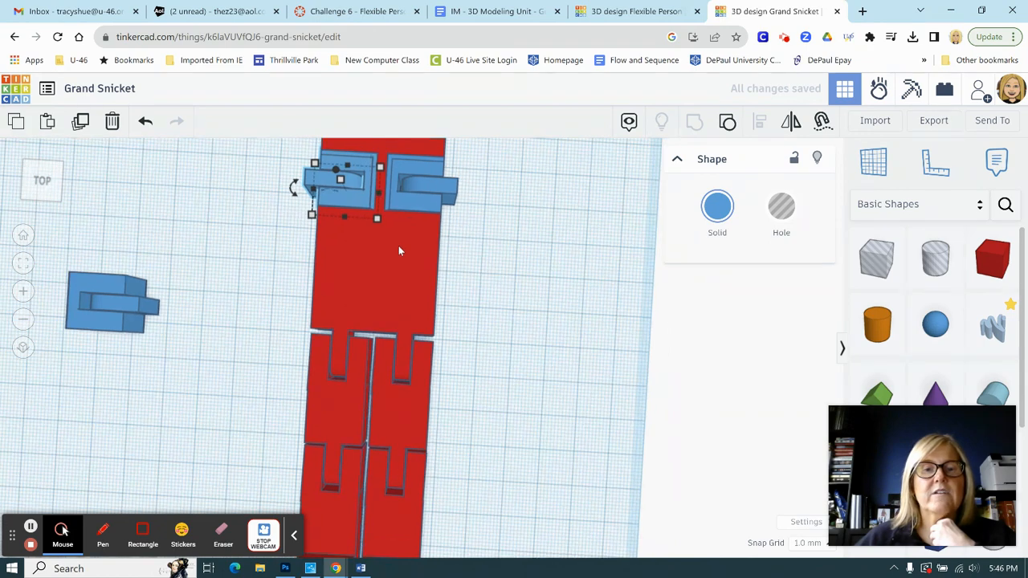
pyautogui.scroll(-1, 398, 250)
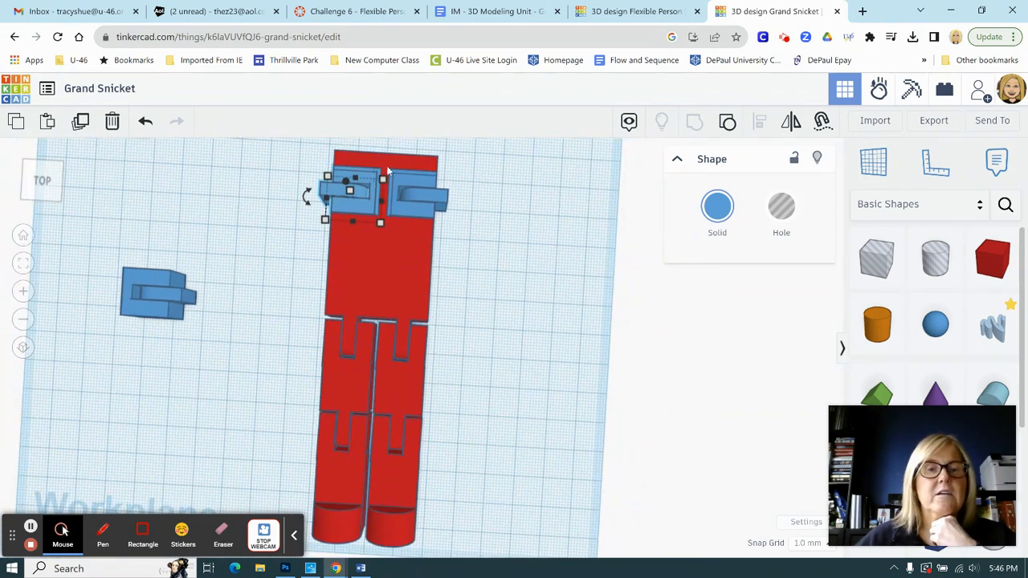
pyautogui.moveTo(304, 147); pyautogui.dragTo(503, 490)
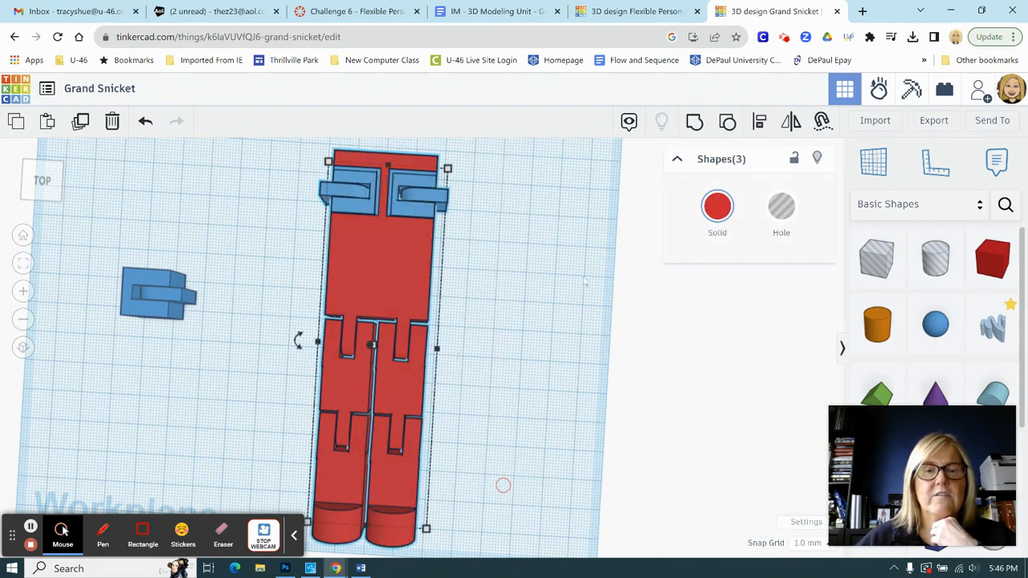
pyautogui.click(694, 122)
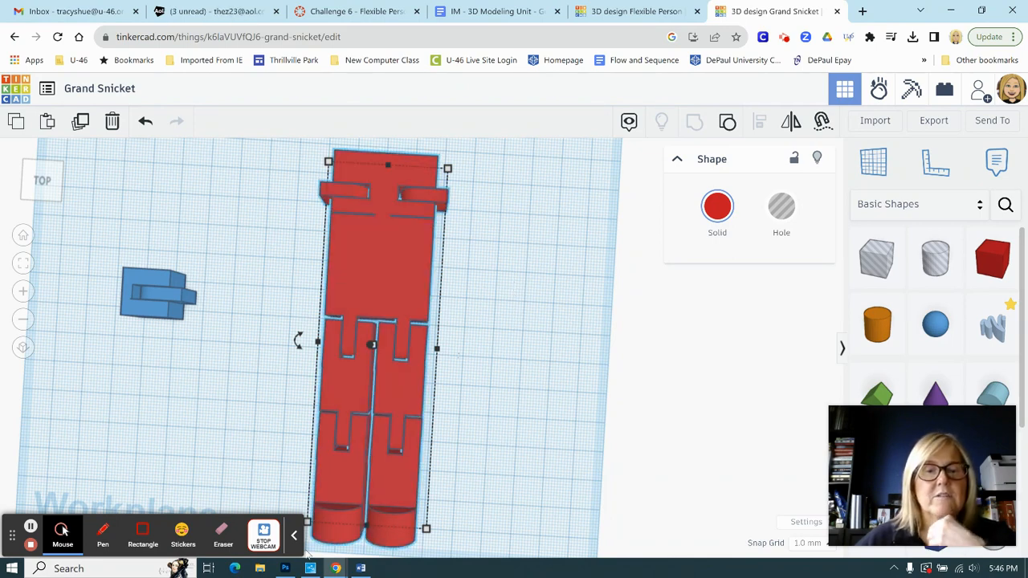
# Step: Show the open Chrome windows to switch to another one
pyautogui.click(336, 569)
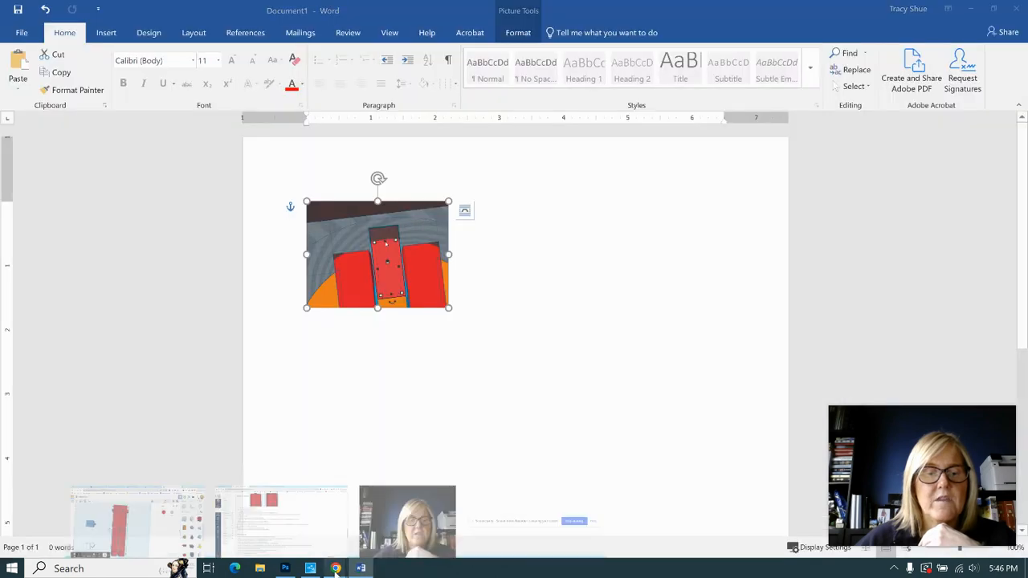